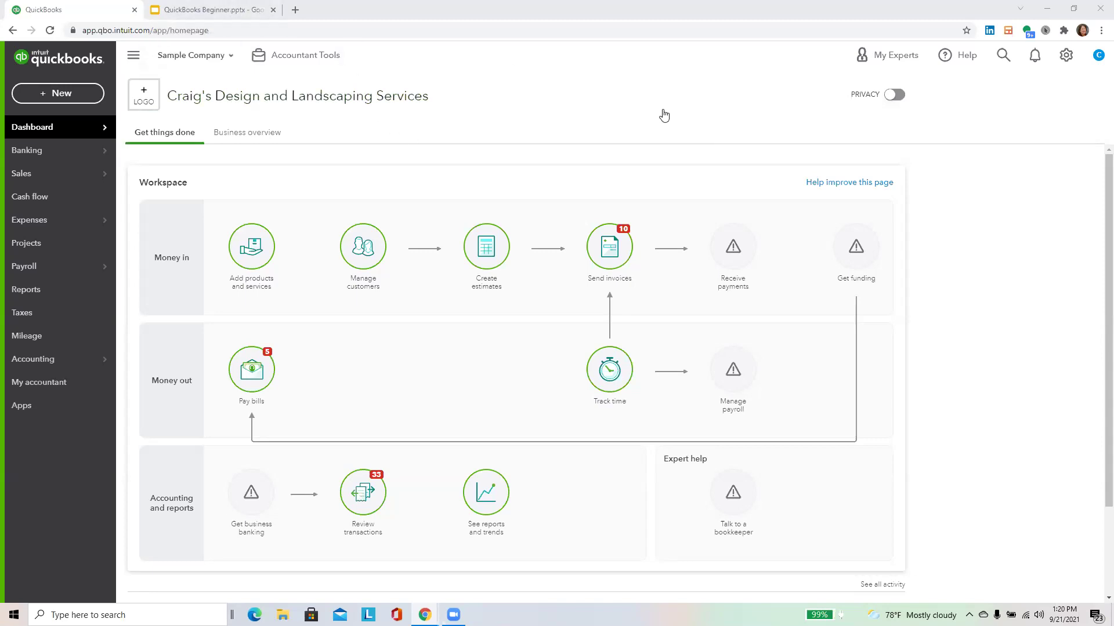
Consult the Pay a Bill slide in Google Slides, switch back to QuickBooks and start a new check.
{"action": "left_click", "coordinate": [217, 10]}
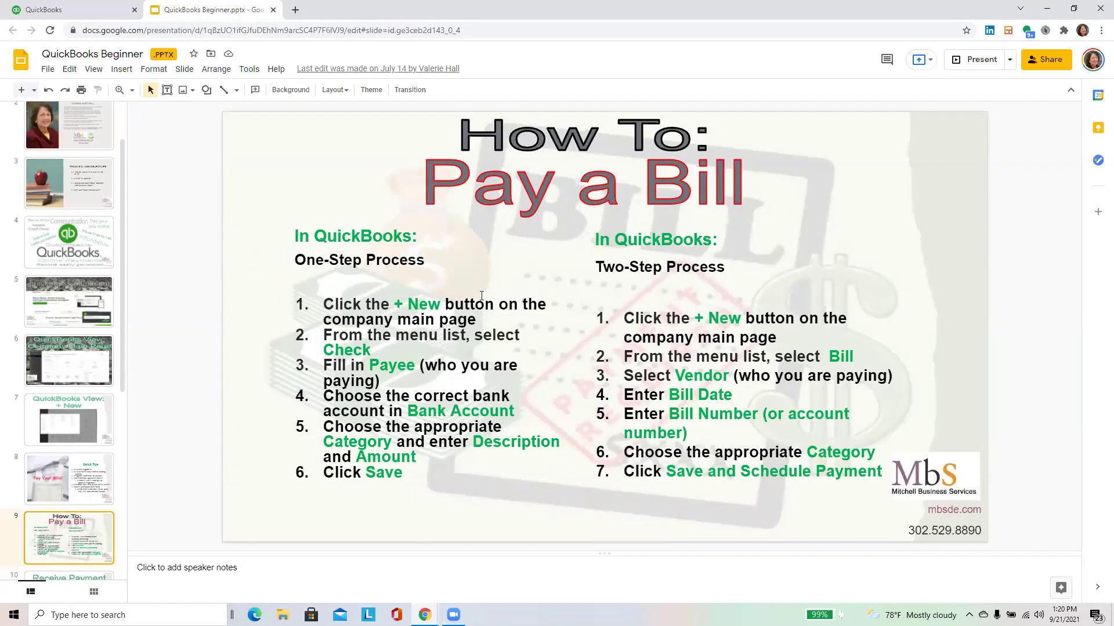
{"action": "left_click", "coordinate": [111, 10]}
{"action": "left_click", "coordinate": [63, 96]}
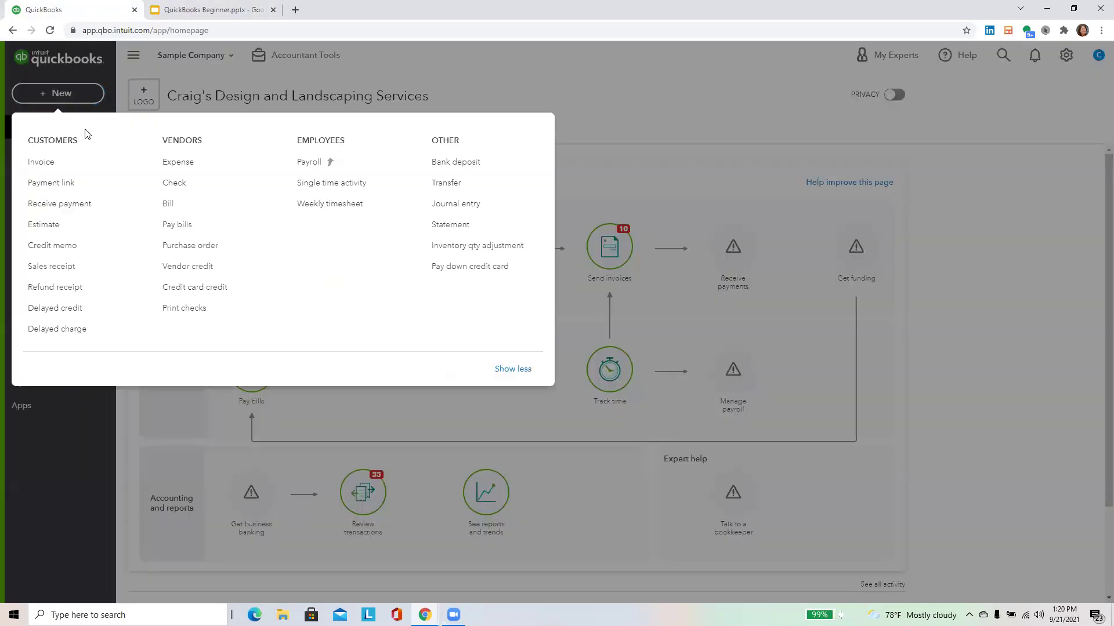
{"action": "left_click", "coordinate": [174, 185]}
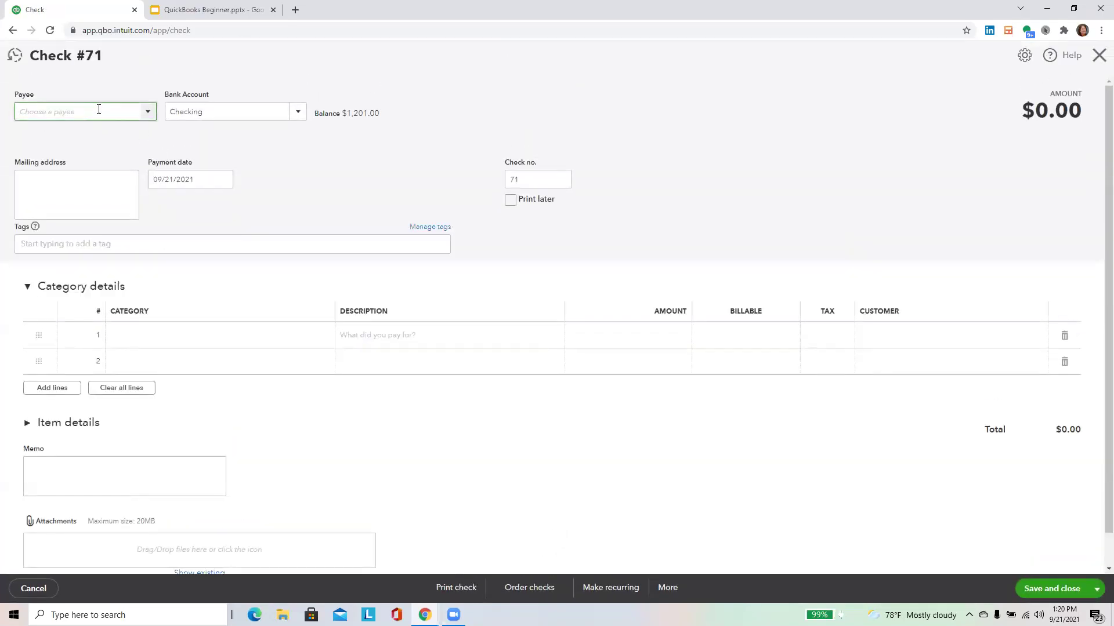
{"action": "type", "text": "diamon"}
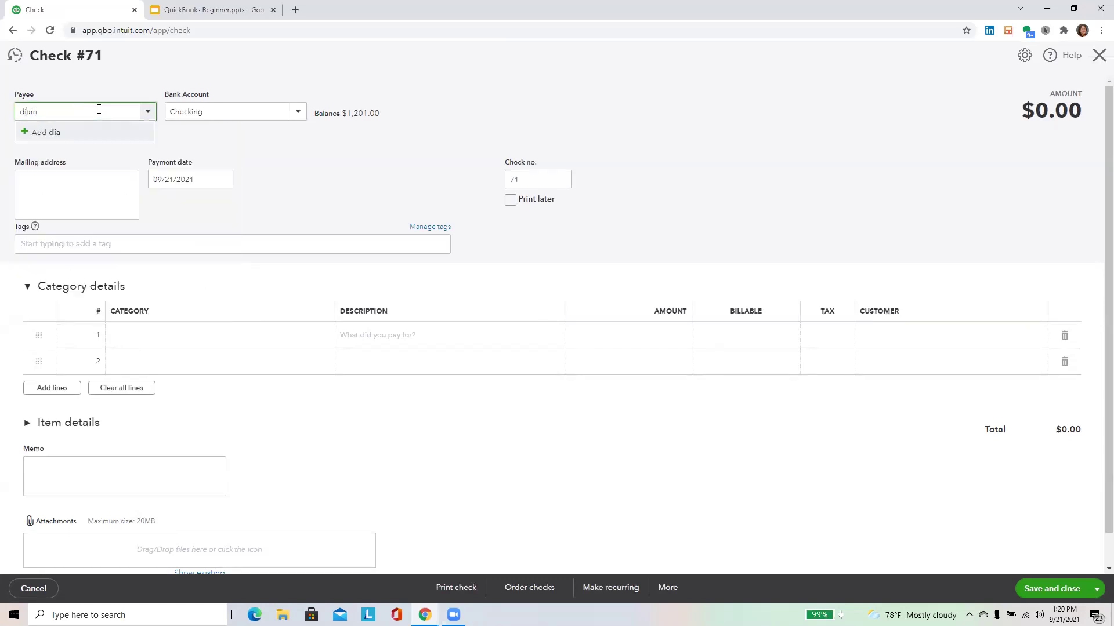
{"action": "key", "text": "BackSpace"}
{"action": "key", "text": "BackSpace"}
{"action": "key", "text": "BackSpace"}
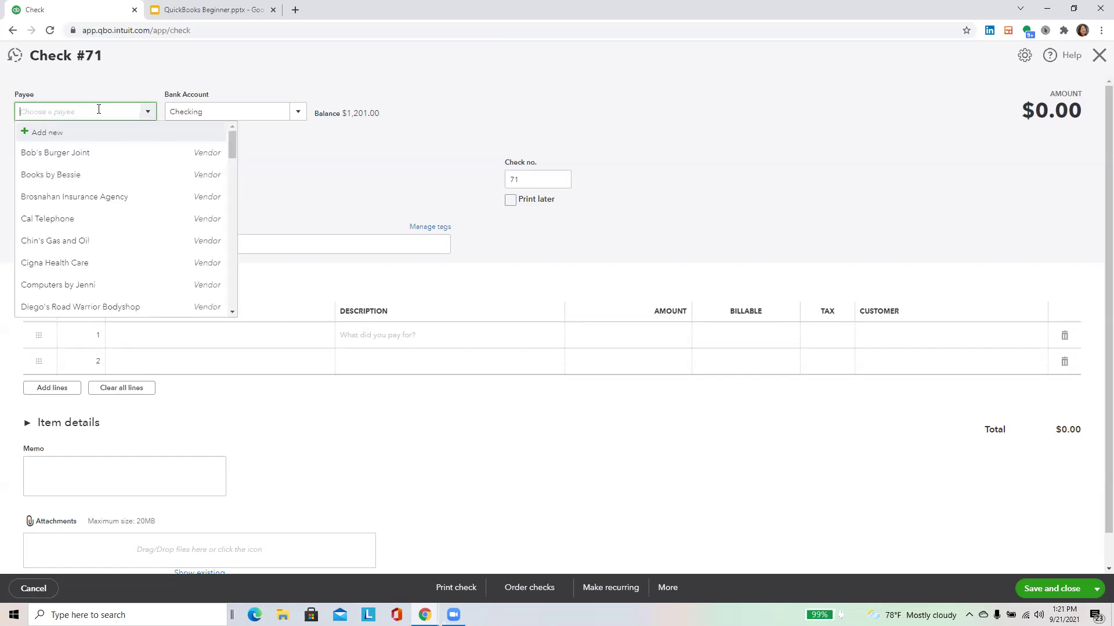
Add Verizon as a new vendor for the check's payee and enter debit as the check number.
{"action": "type", "text": "Verizon"}
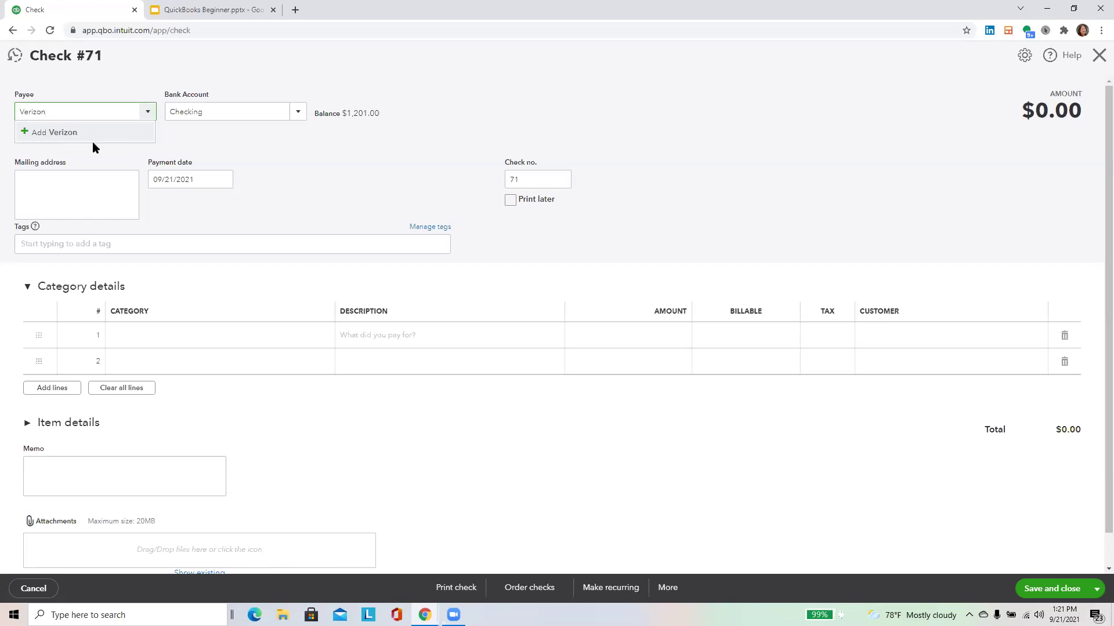
{"action": "left_click", "coordinate": [64, 135]}
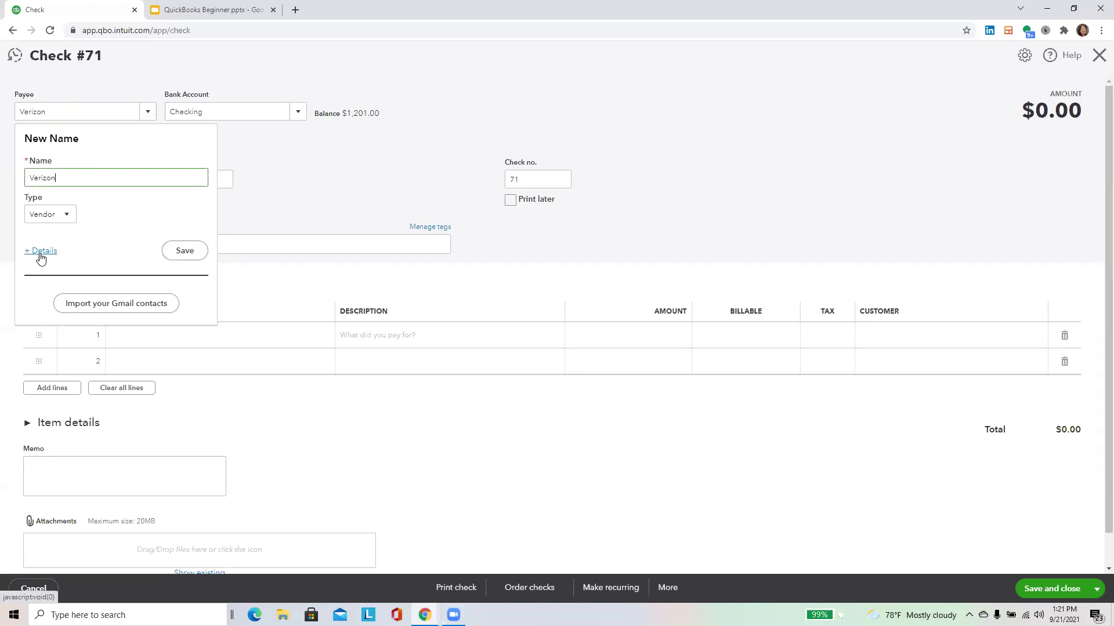
{"action": "left_click", "coordinate": [189, 251]}
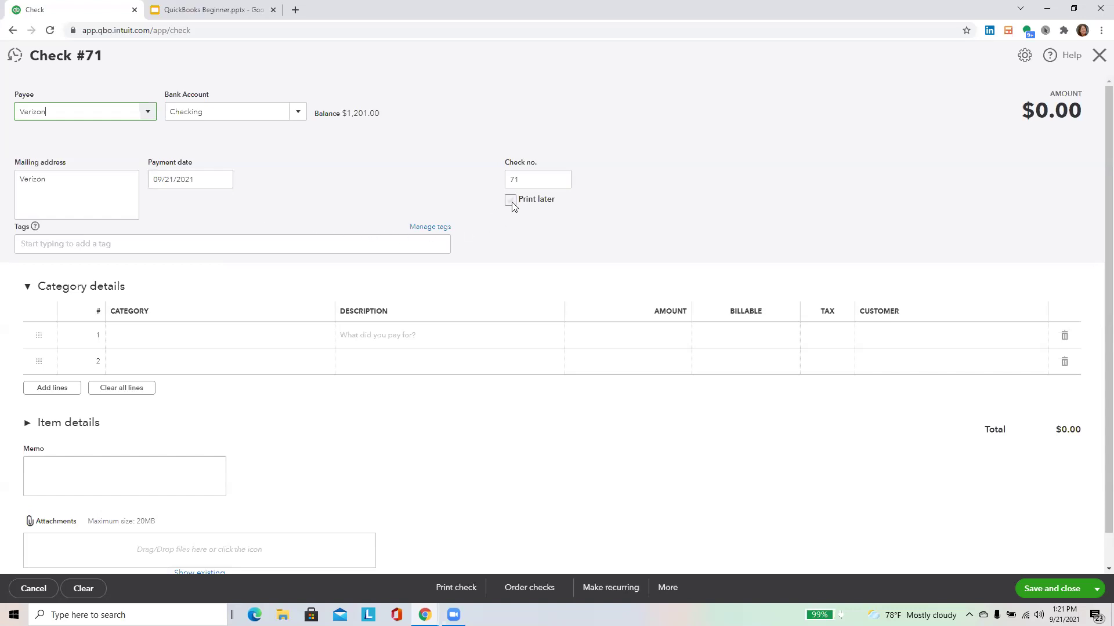
{"action": "left_click", "coordinate": [512, 180]}
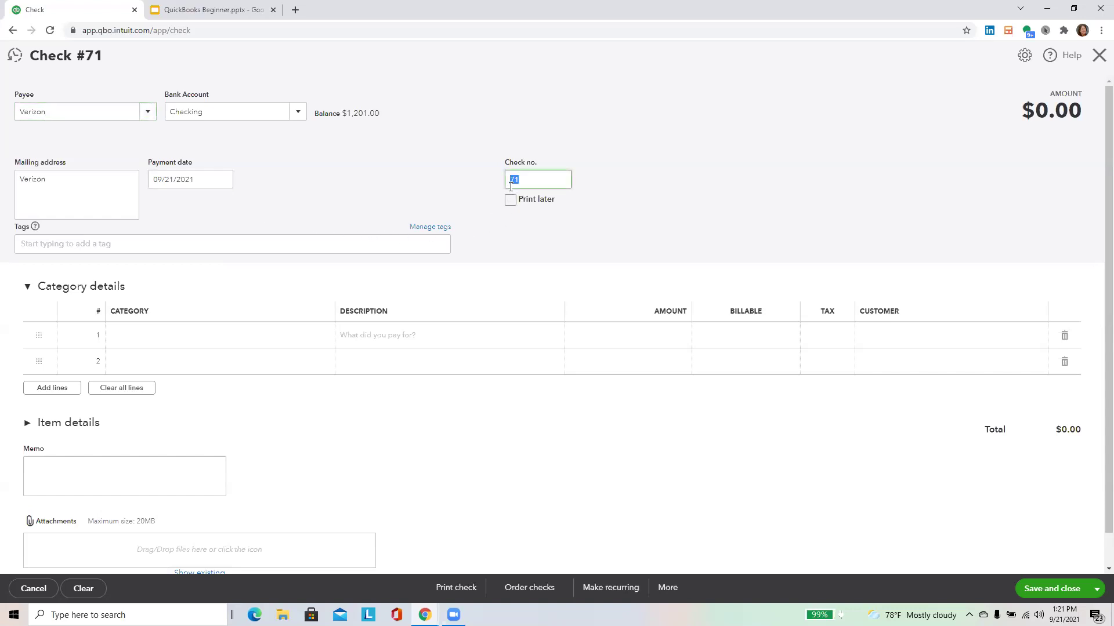
{"action": "type", "text": "debit"}
Set the category of the check's first line to Utilities.
{"action": "left_click", "coordinate": [201, 342]}
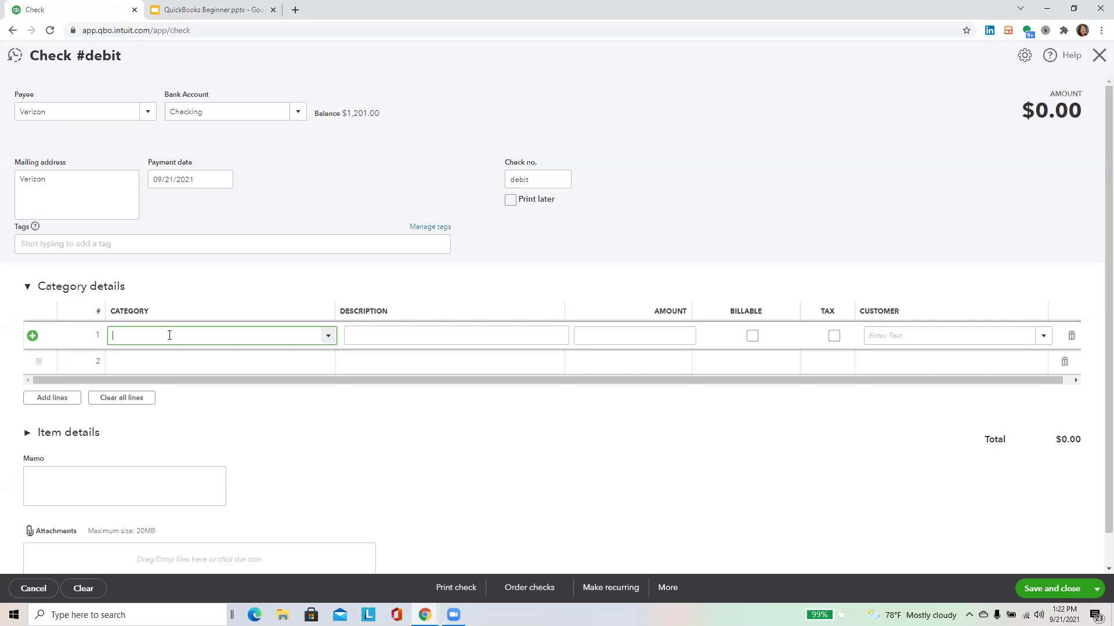
{"action": "left_click", "coordinate": [327, 337]}
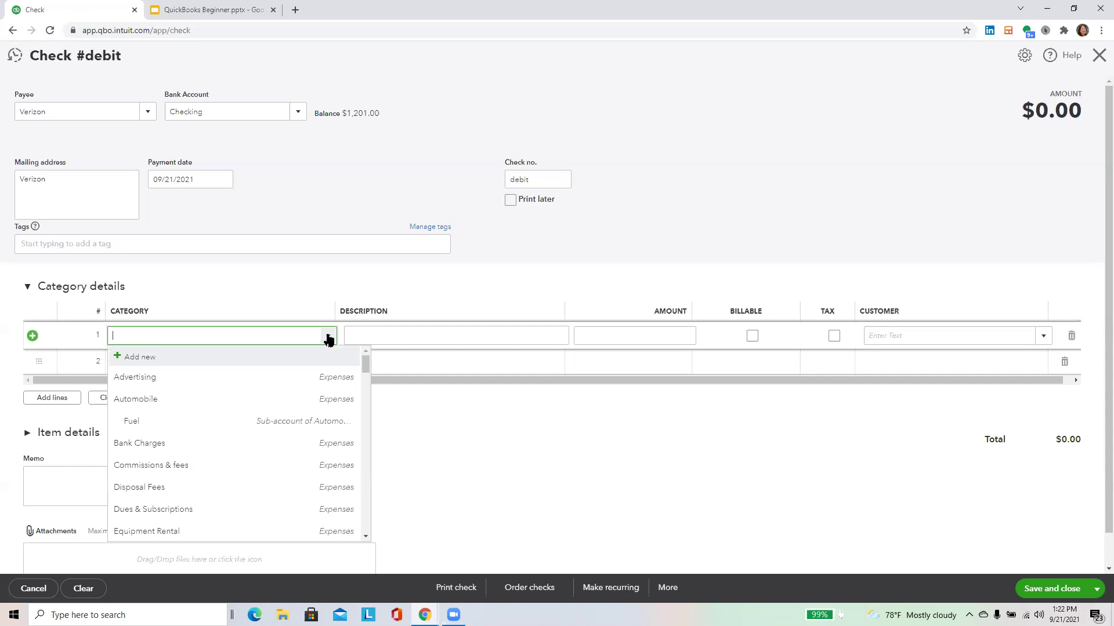
{"action": "scroll", "coordinate": [256, 436], "scroll_direction": "down", "scroll_amount": 3}
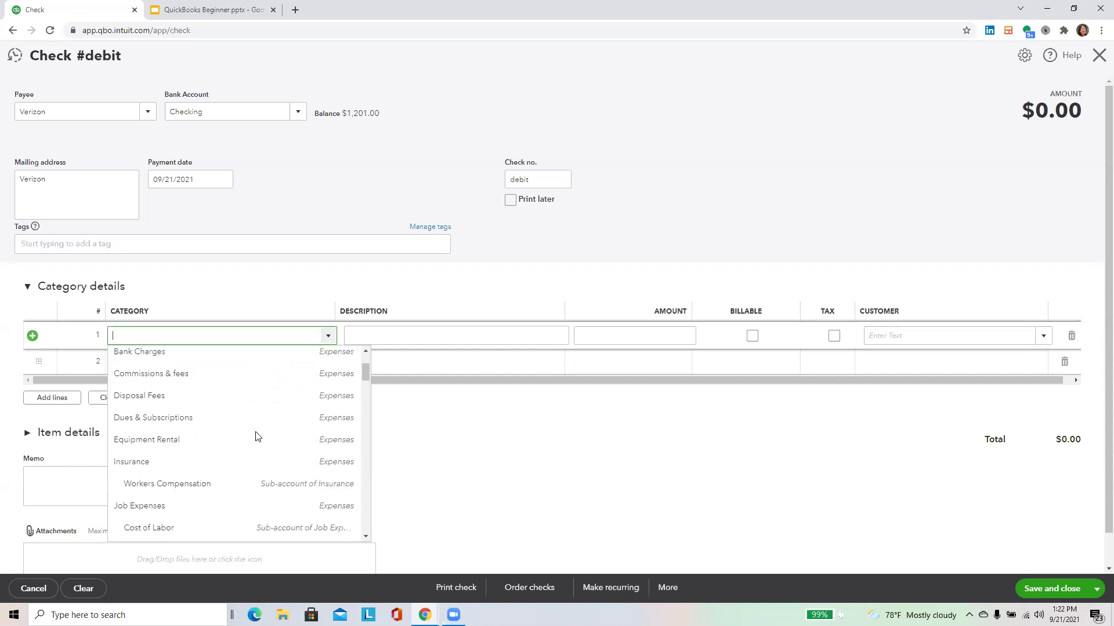
{"action": "scroll", "coordinate": [256, 438], "scroll_direction": "down", "scroll_amount": 5}
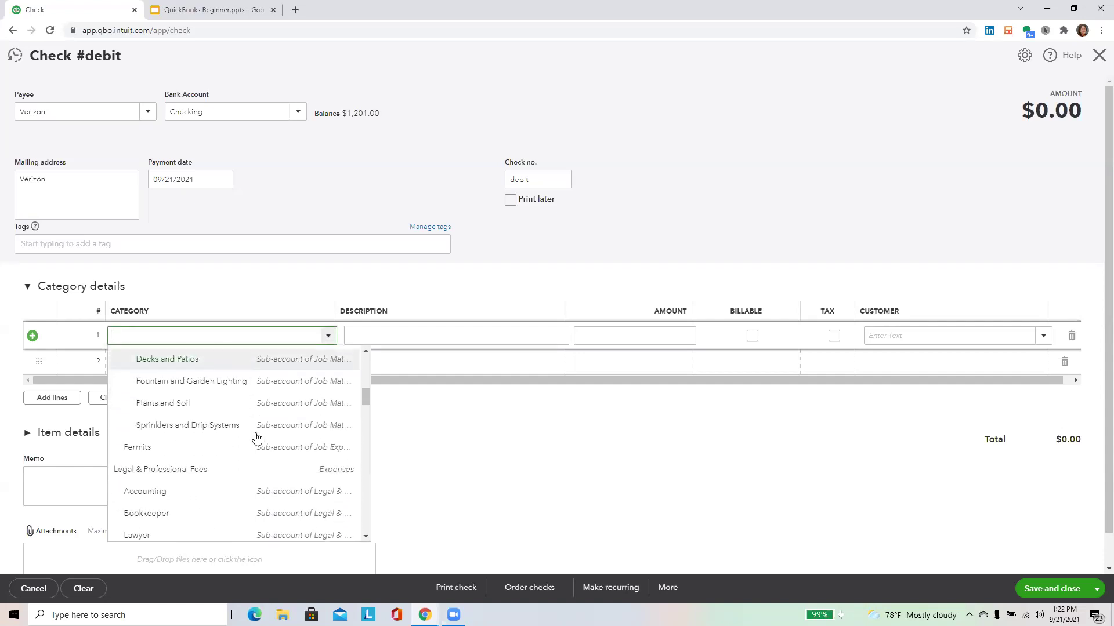
{"action": "scroll", "coordinate": [257, 438], "scroll_direction": "down", "scroll_amount": 4}
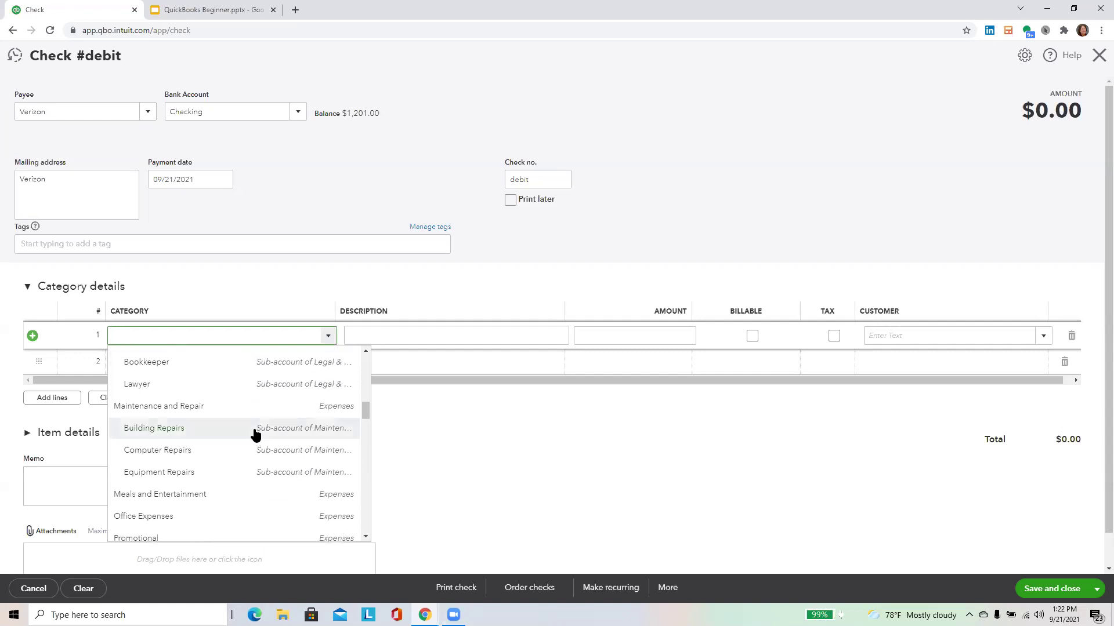
{"action": "scroll", "coordinate": [258, 443], "scroll_direction": "down", "scroll_amount": 2}
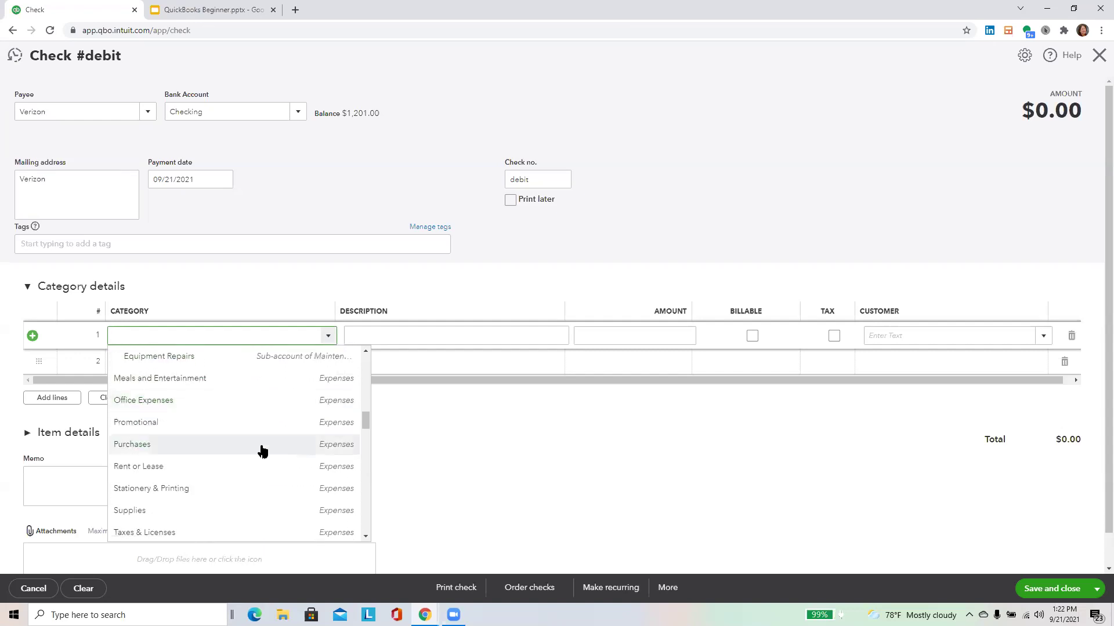
{"action": "scroll", "coordinate": [262, 452], "scroll_direction": "down", "scroll_amount": 4}
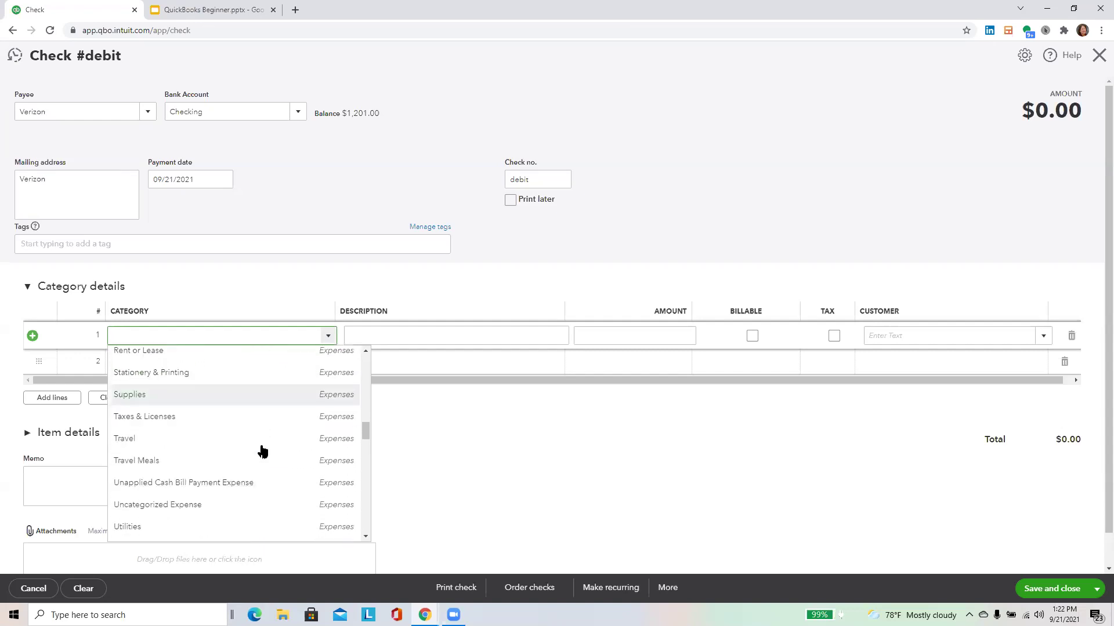
{"action": "left_click", "coordinate": [211, 528]}
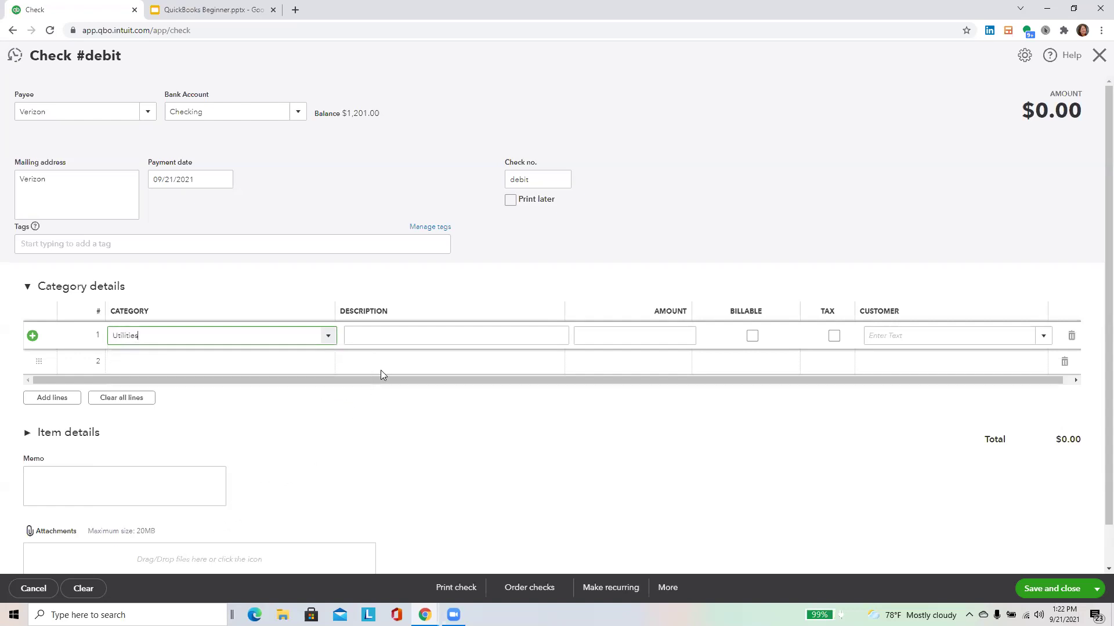
Complete the Utilities line with the description "cell phone sept" and an amount of 65, and save and close the check.
{"action": "left_click", "coordinate": [385, 336]}
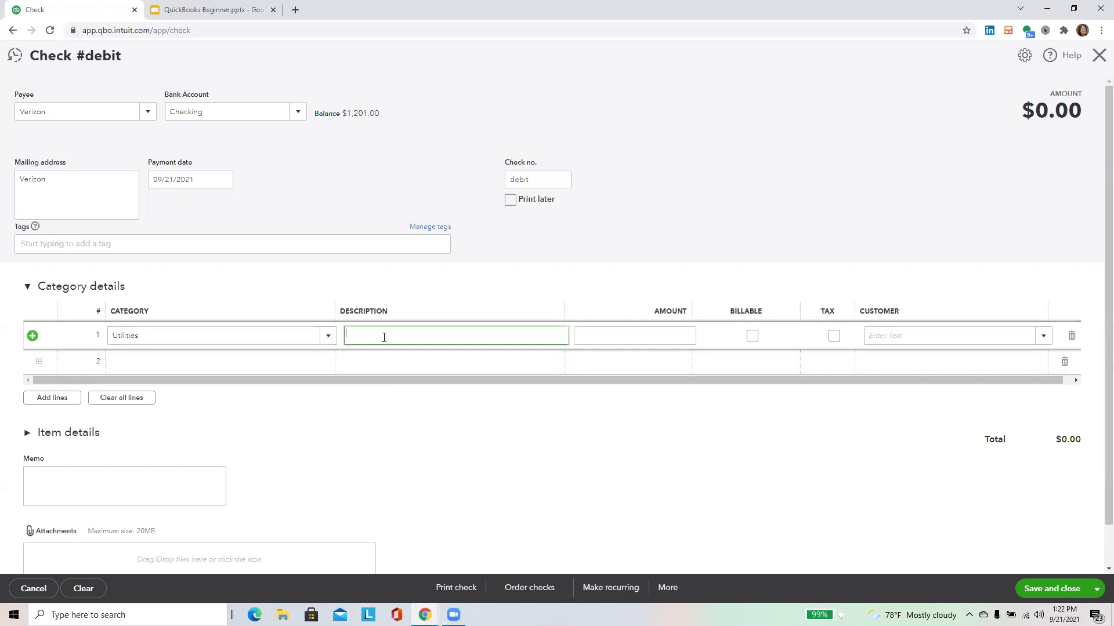
{"action": "type", "text": "ph"}
{"action": "key", "text": "BackSpace"}
{"action": "key", "text": "BackSpace"}
{"action": "key", "text": "BackSpace"}
{"action": "type", "text": "cell phone-sep"}
{"action": "left_click", "coordinate": [668, 338]}
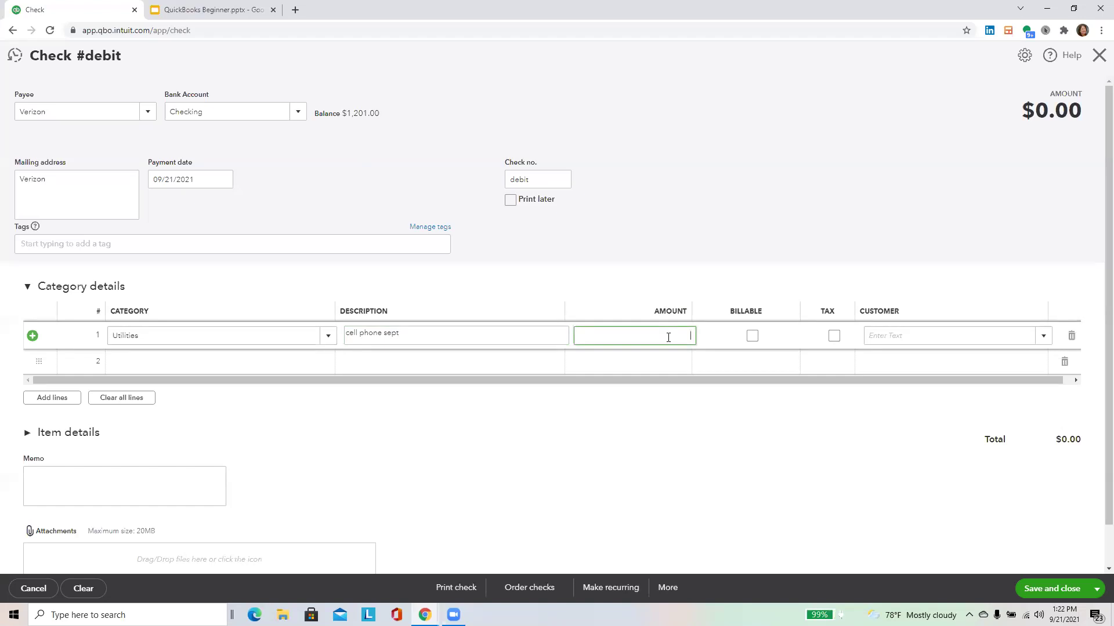
{"action": "type", "text": "65."}
{"action": "left_click", "coordinate": [834, 336]}
{"action": "left_click", "coordinate": [1043, 594]}
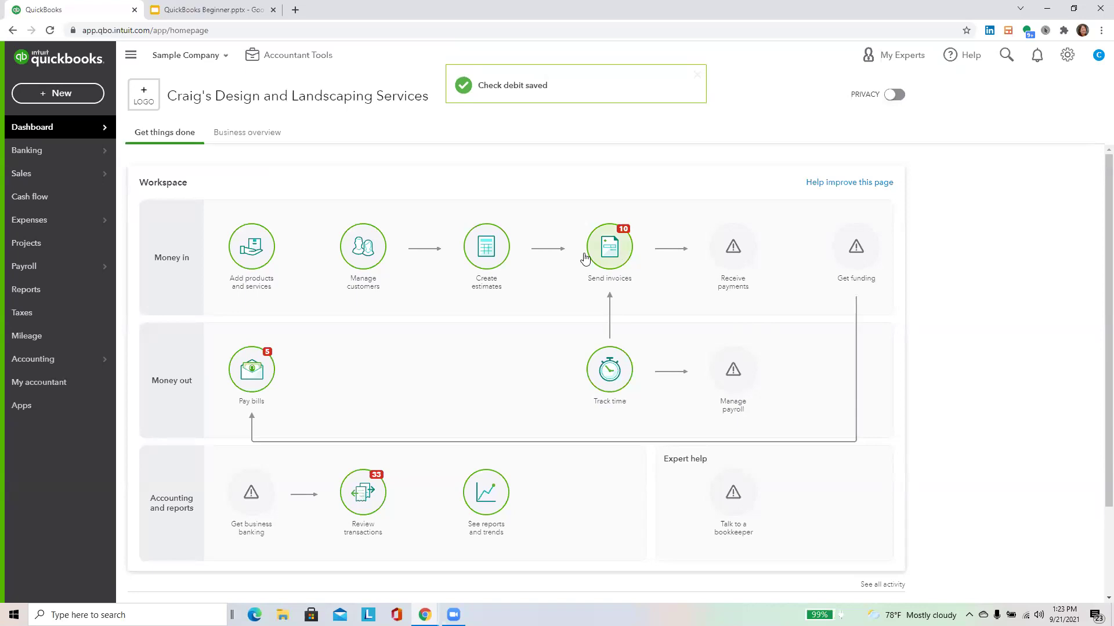
Open the Profit and Loss report, examine its expenses and the transactions behind the Telephone amount, and return to the report summary.
{"action": "left_click", "coordinate": [45, 294]}
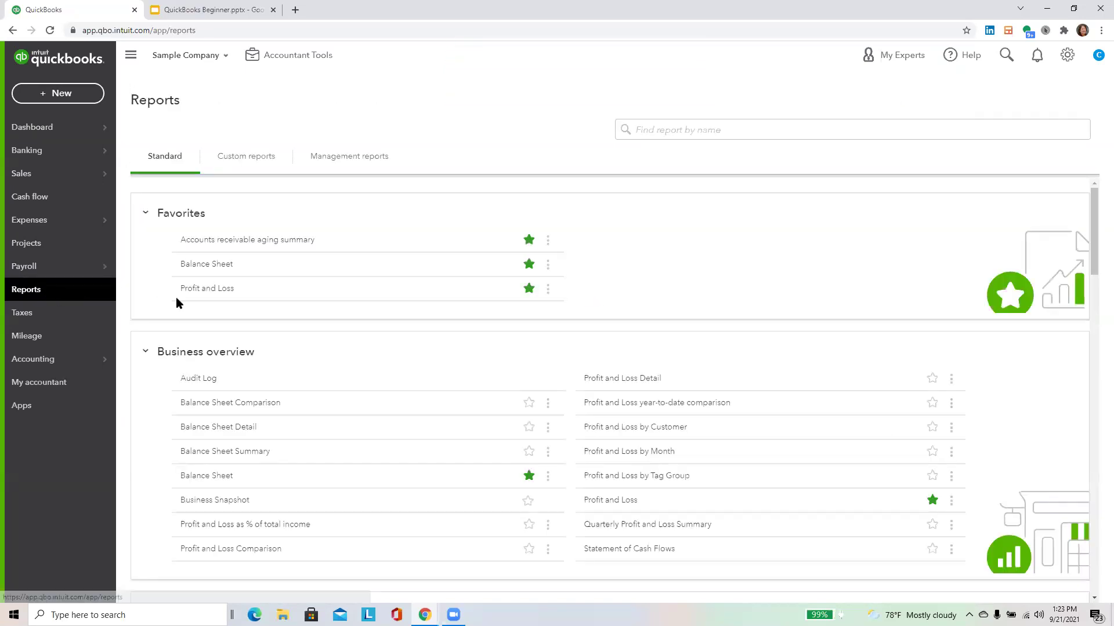
{"action": "left_click", "coordinate": [215, 293]}
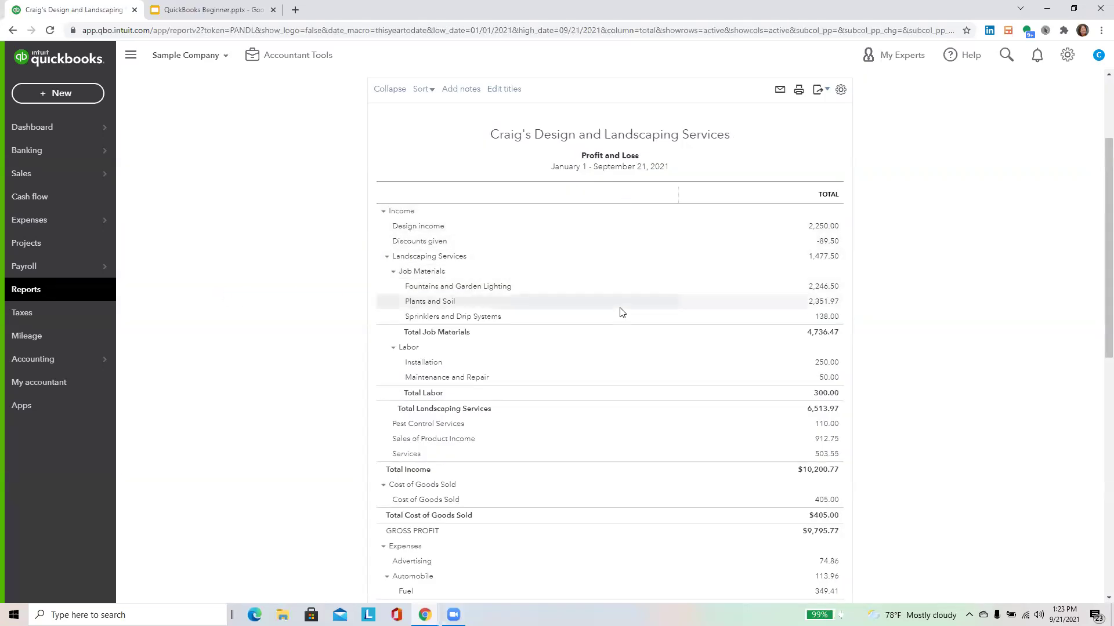
{"action": "scroll", "coordinate": [617, 308], "scroll_direction": "down", "scroll_amount": 5}
{"action": "scroll", "coordinate": [616, 315], "scroll_direction": "down", "scroll_amount": 4}
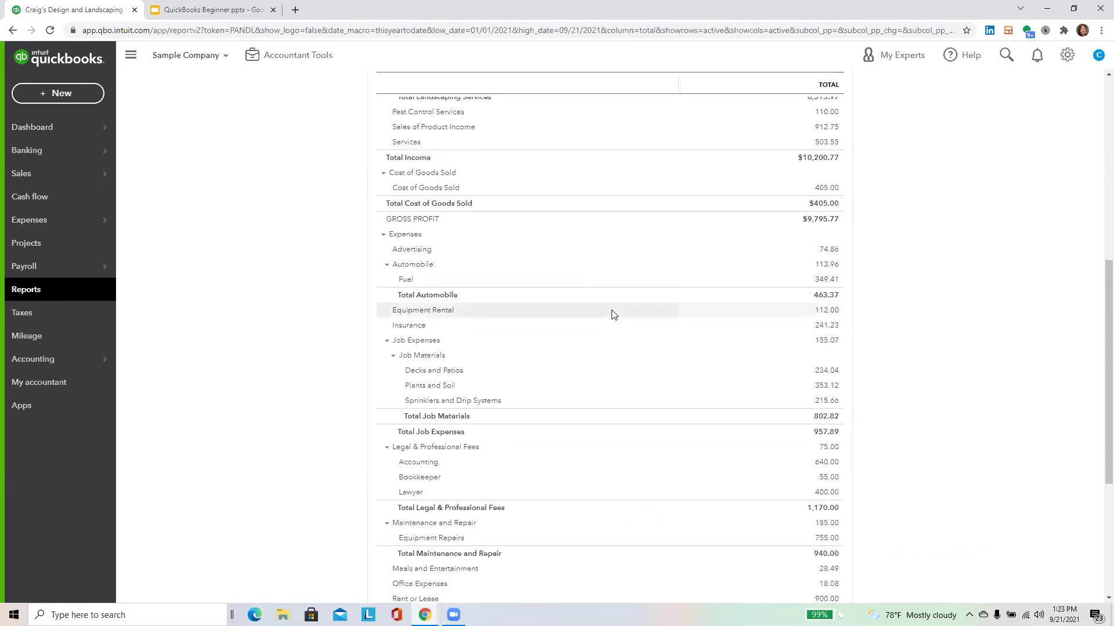
{"action": "scroll", "coordinate": [609, 316], "scroll_direction": "down", "scroll_amount": 1}
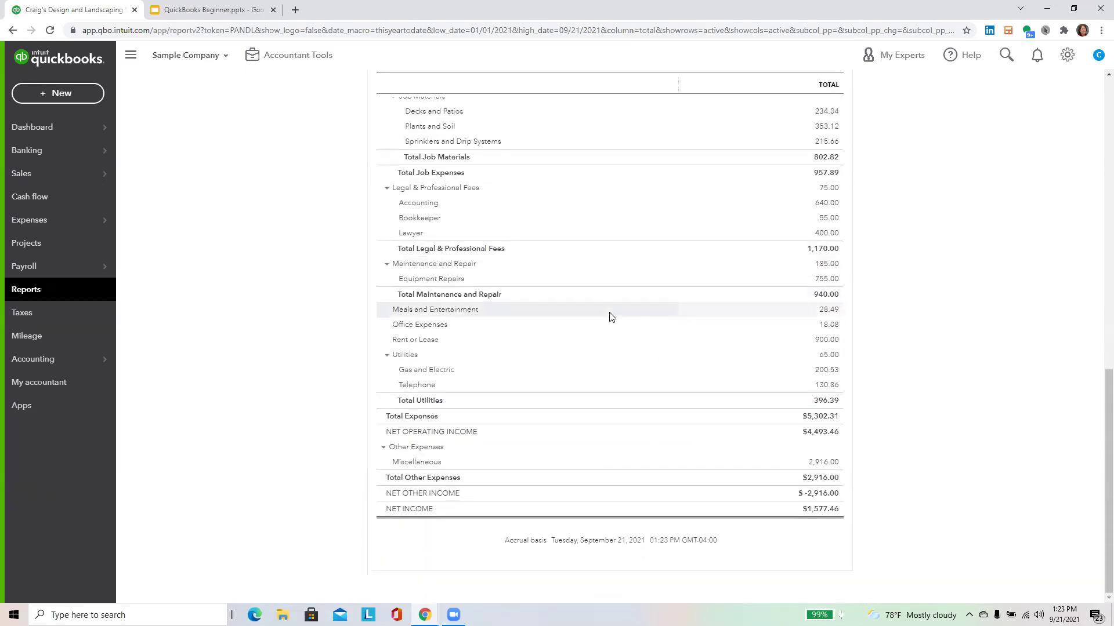
{"action": "left_click", "coordinate": [828, 386]}
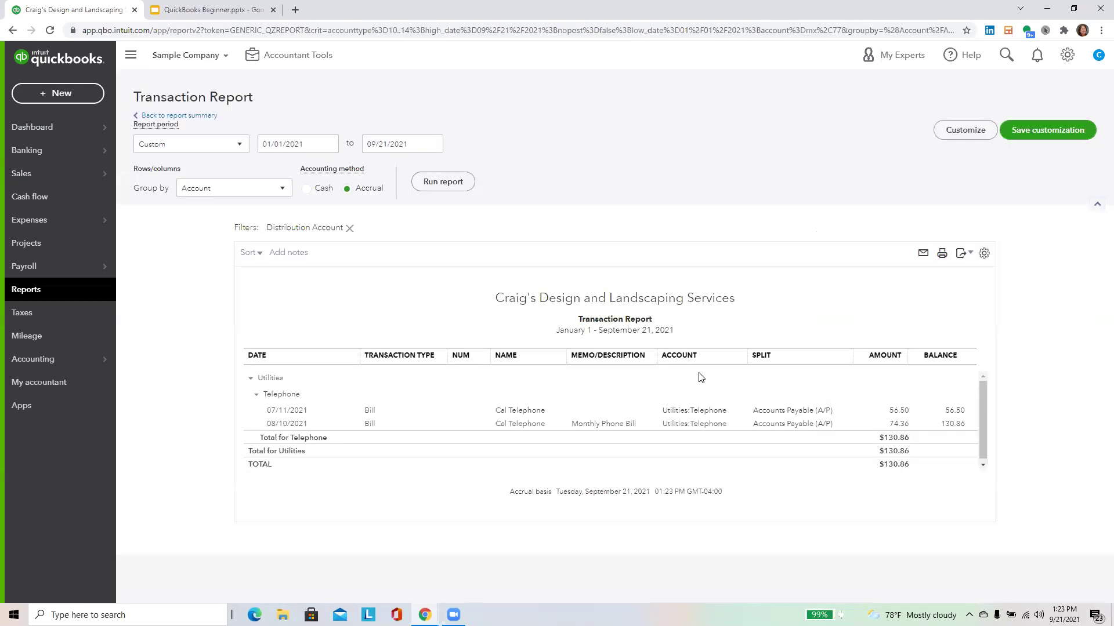
{"action": "left_click", "coordinate": [202, 116]}
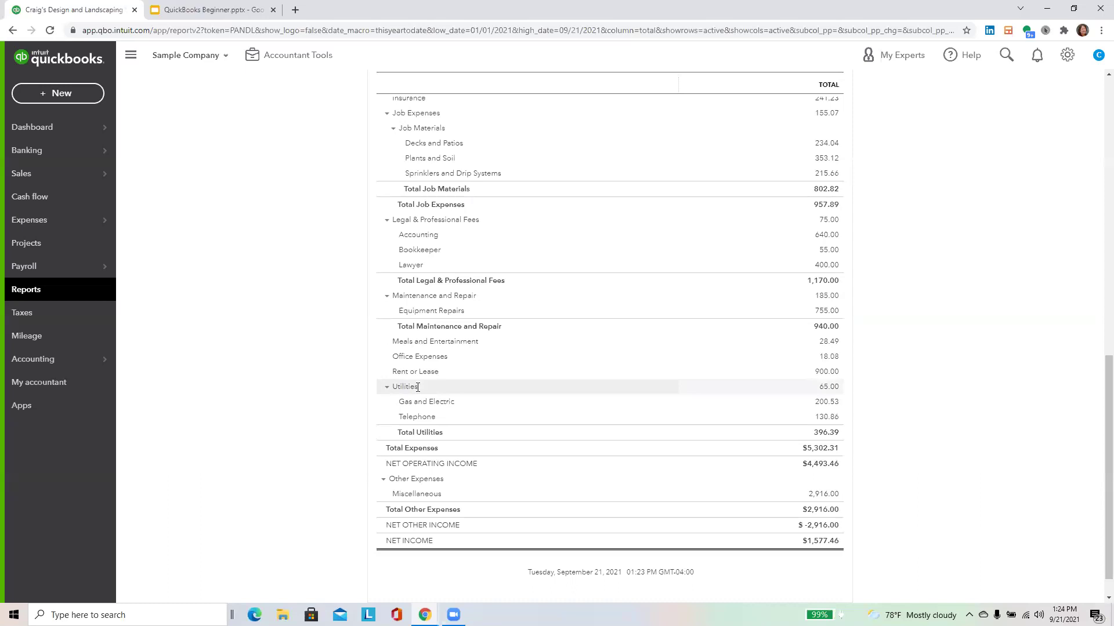
Open the Verizon check from the report's Utilities amount, recategorize its line to the Telephone sub-account of Utilities, and save it.
{"action": "left_click", "coordinate": [829, 392]}
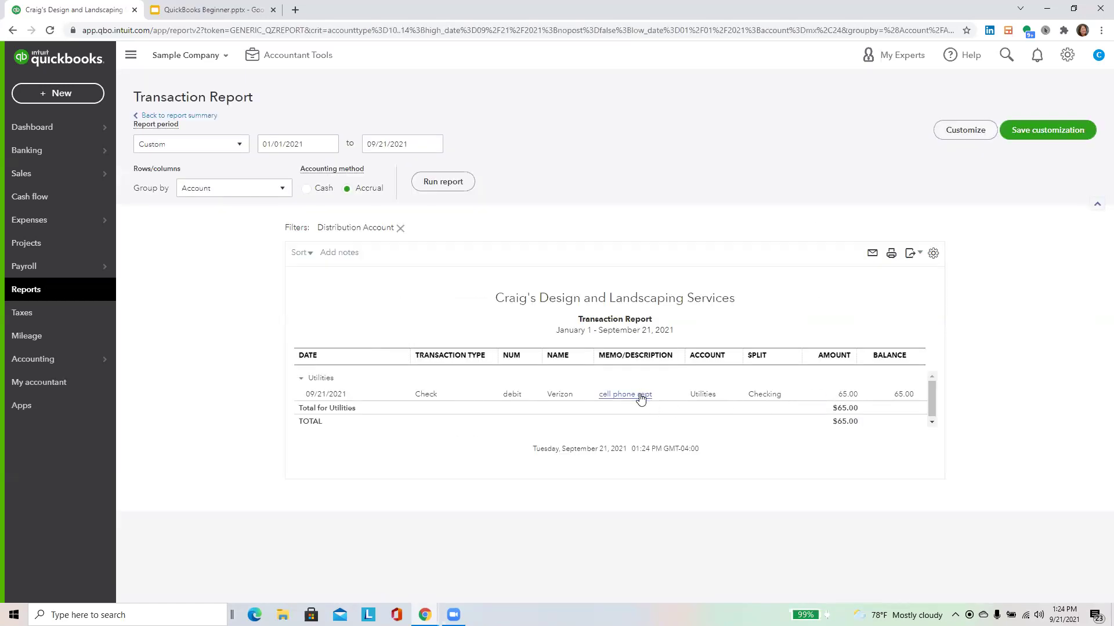
{"action": "left_click", "coordinate": [639, 396]}
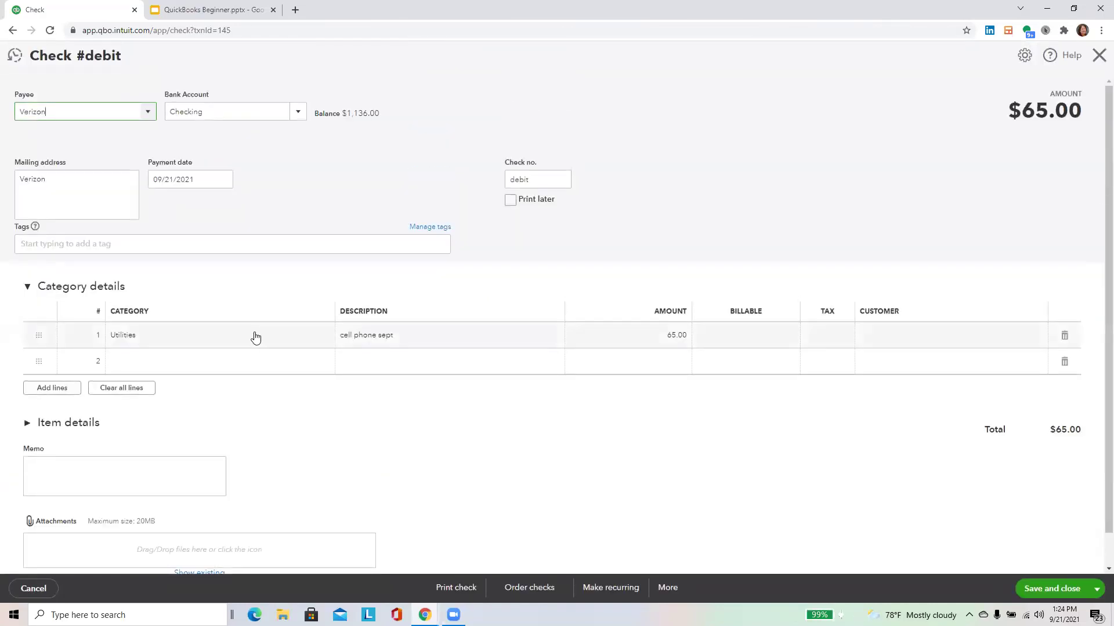
{"action": "left_click", "coordinate": [254, 335]}
{"action": "left_click", "coordinate": [329, 340]}
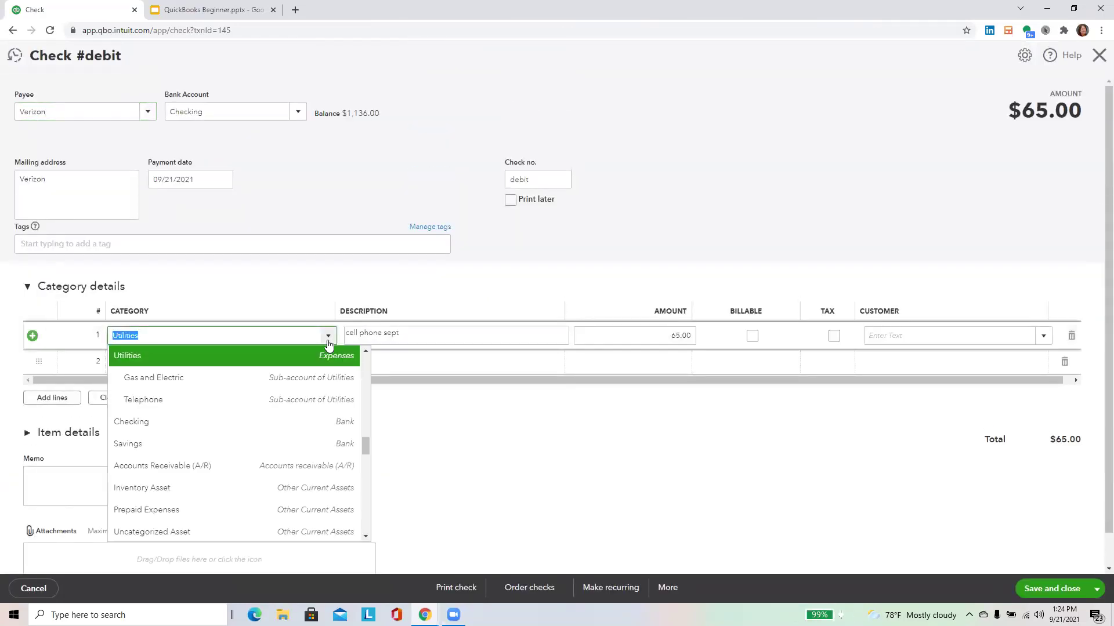
{"action": "left_click", "coordinate": [156, 400]}
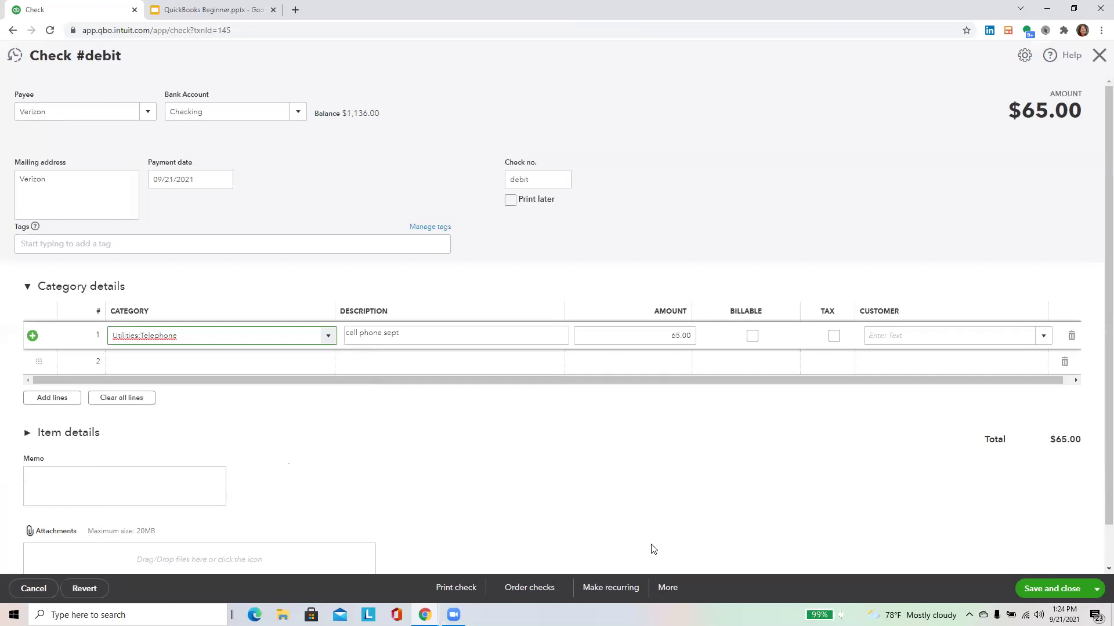
{"action": "left_click", "coordinate": [1033, 590]}
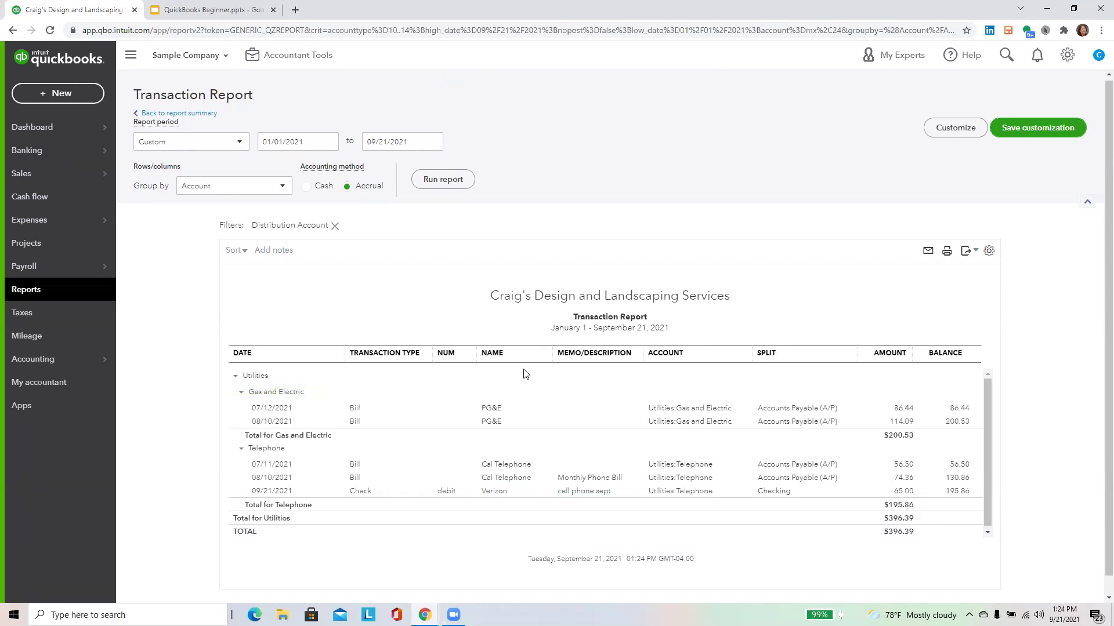
Return to the Profit and Loss summary and examine the Utilities section.
{"action": "left_click", "coordinate": [200, 118]}
{"action": "scroll", "coordinate": [557, 196], "scroll_direction": "down", "scroll_amount": 10}
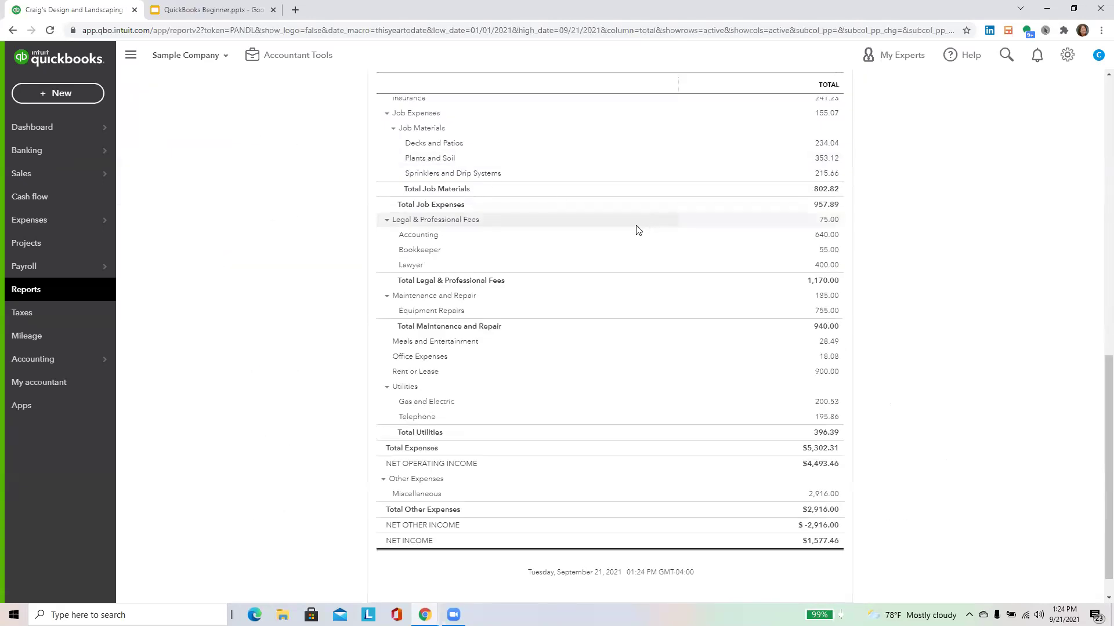
{"action": "scroll", "coordinate": [348, 186], "scroll_direction": "up", "scroll_amount": 1}
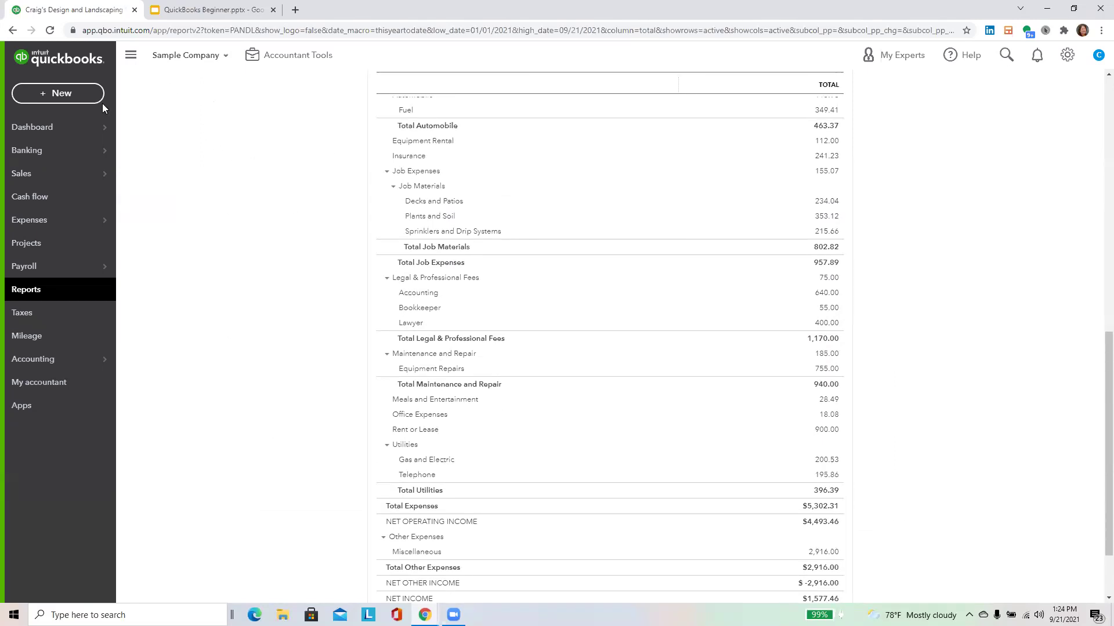
Look over the vendor transaction types and switch to the Pay a Bill slide in Google Slides.
{"action": "left_click", "coordinate": [58, 93]}
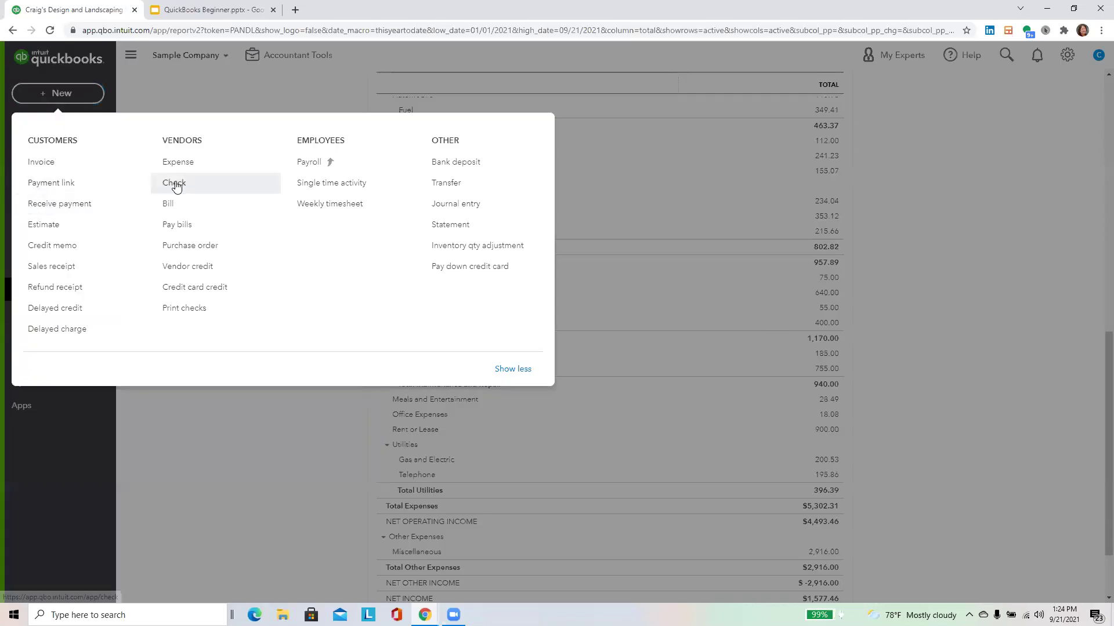
{"action": "left_click", "coordinate": [209, 12]}
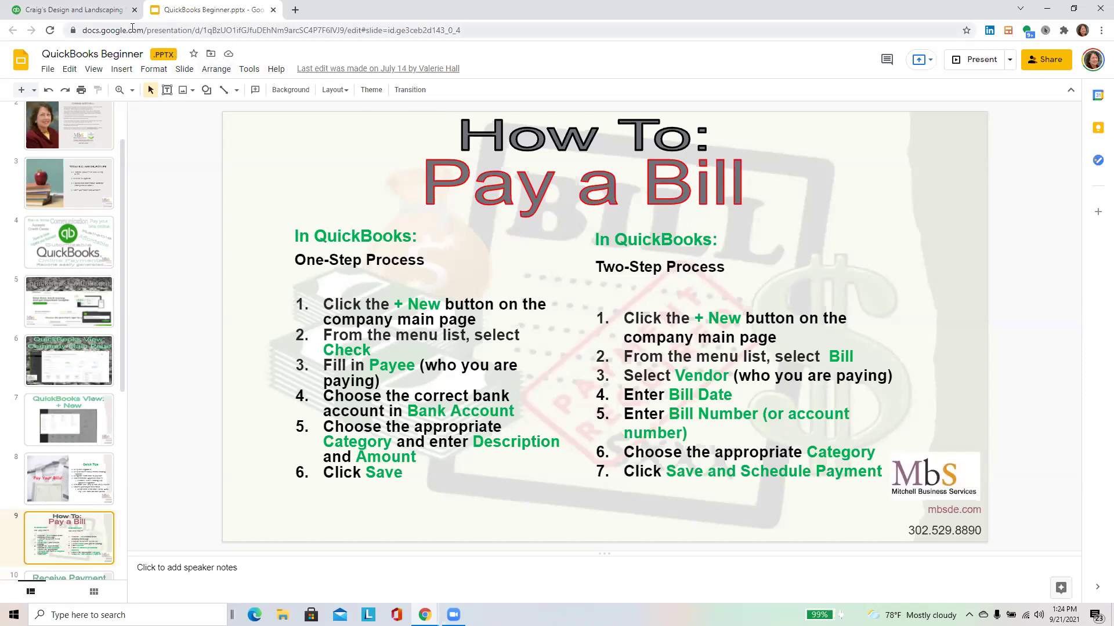
Switch to QuickBooks Online, look over a blank Expense form and close it to return to the Profit and Loss report.
{"action": "left_click", "coordinate": [97, 17]}
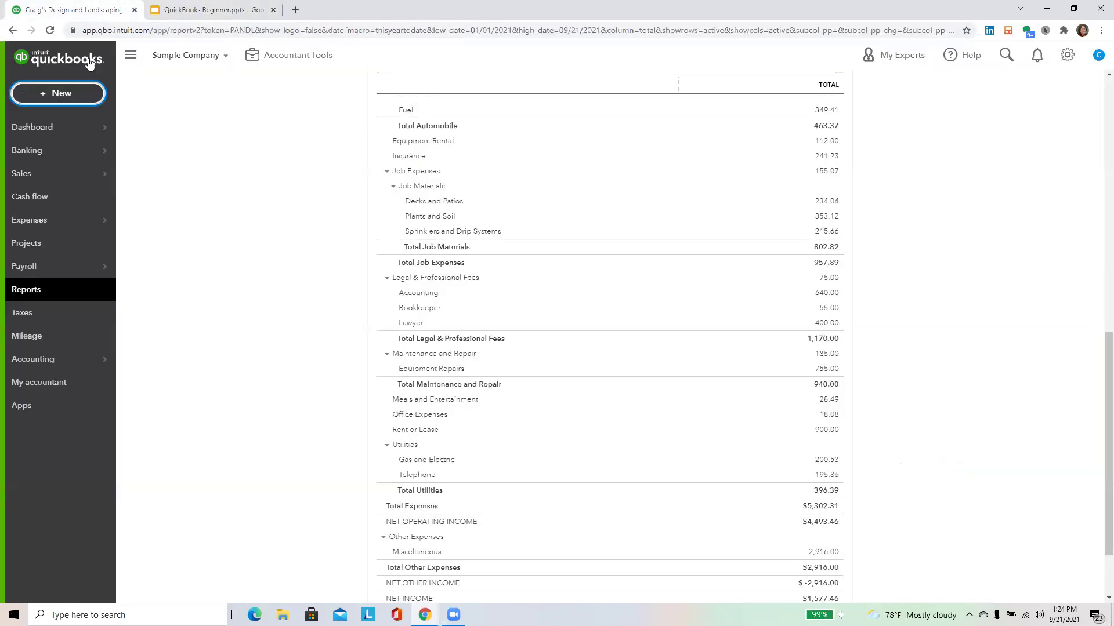
{"action": "left_click", "coordinate": [74, 95]}
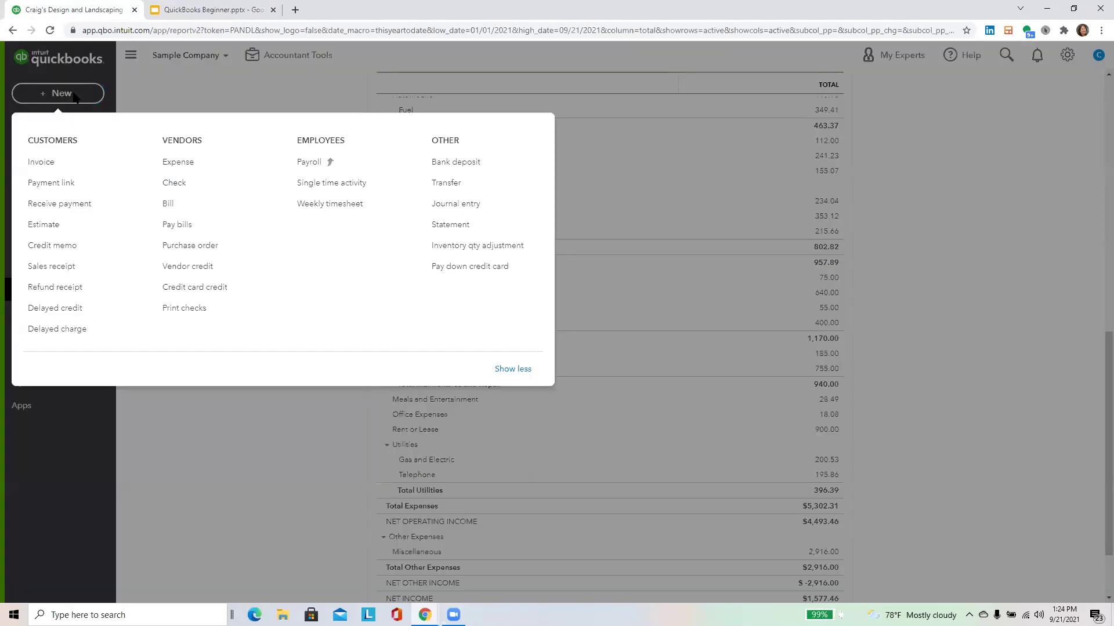
{"action": "left_click", "coordinate": [187, 170]}
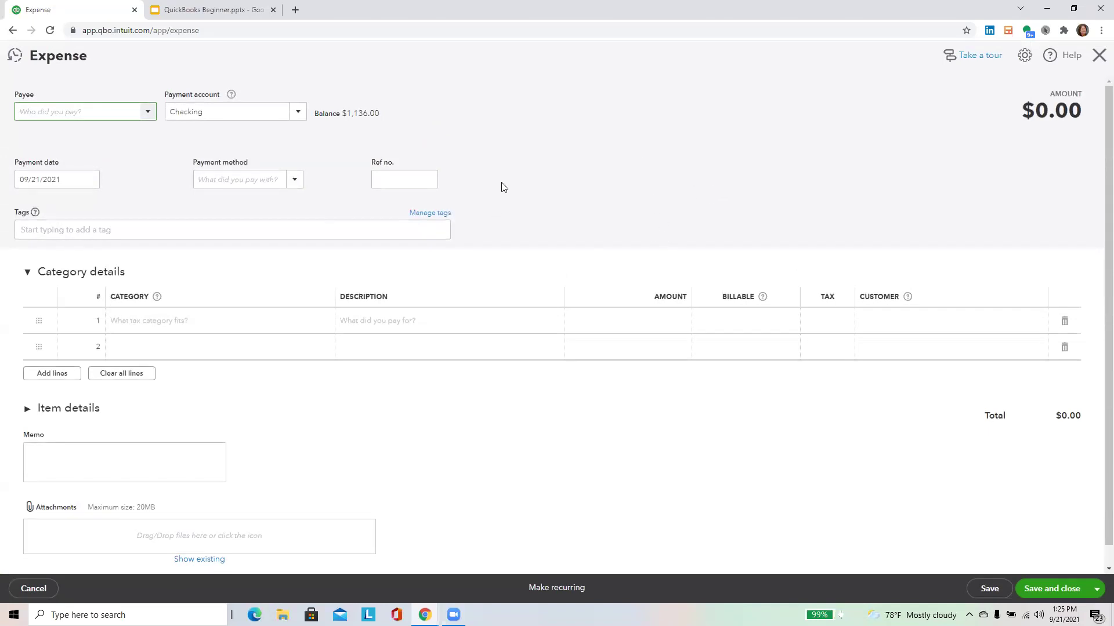
{"action": "left_click", "coordinate": [1099, 58]}
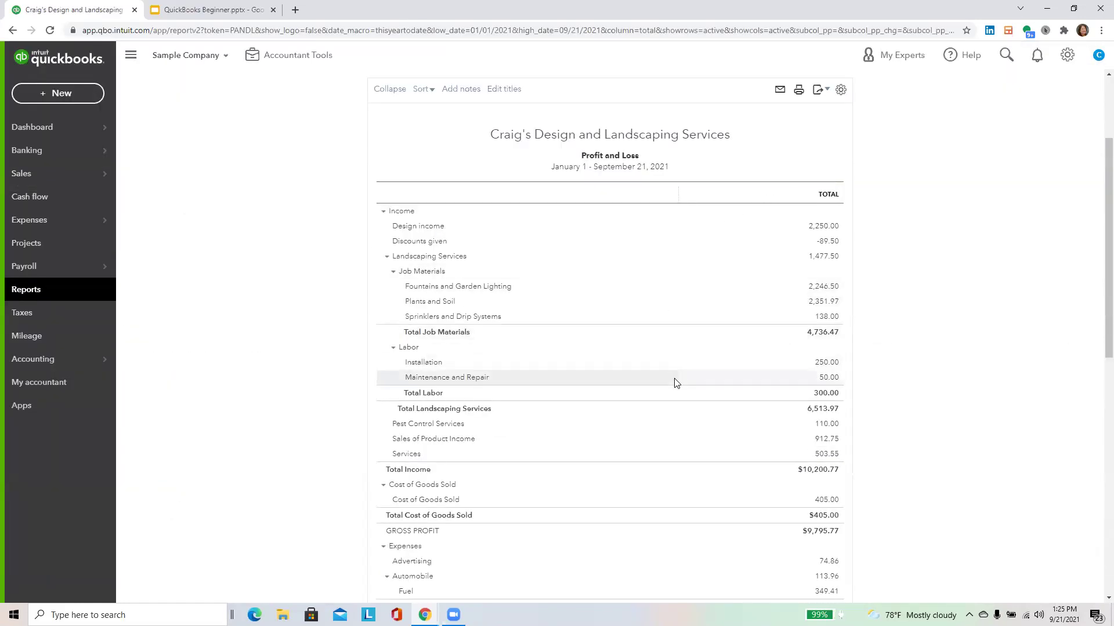
{"action": "scroll", "coordinate": [560, 354], "scroll_direction": "up", "scroll_amount": 3}
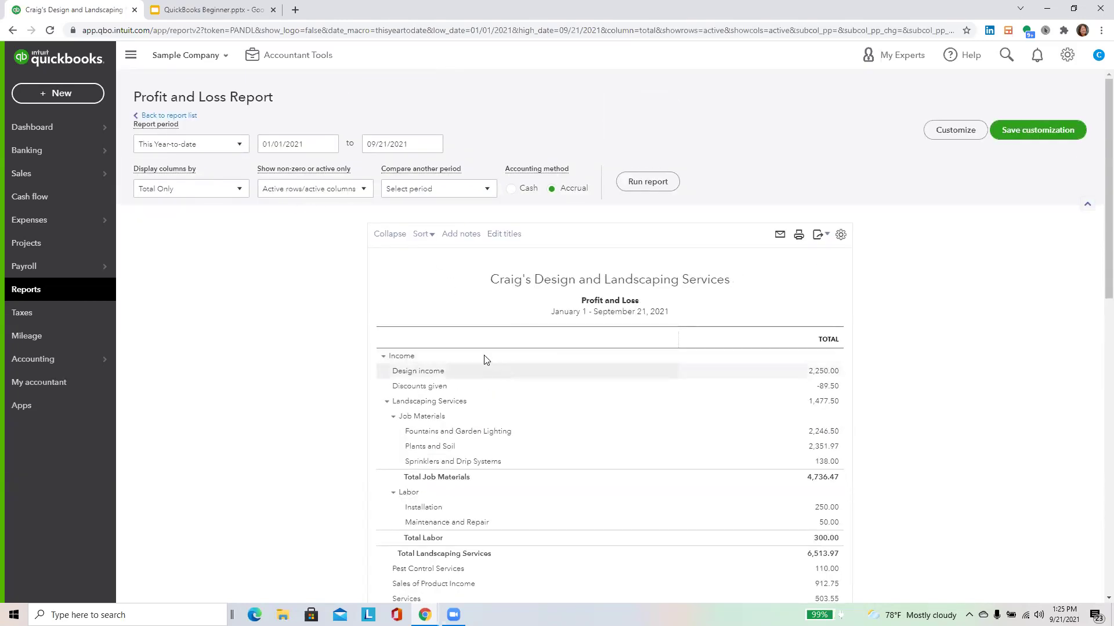
Create a new bill with Cigna Health Care as the vendor.
{"action": "left_click", "coordinate": [73, 93]}
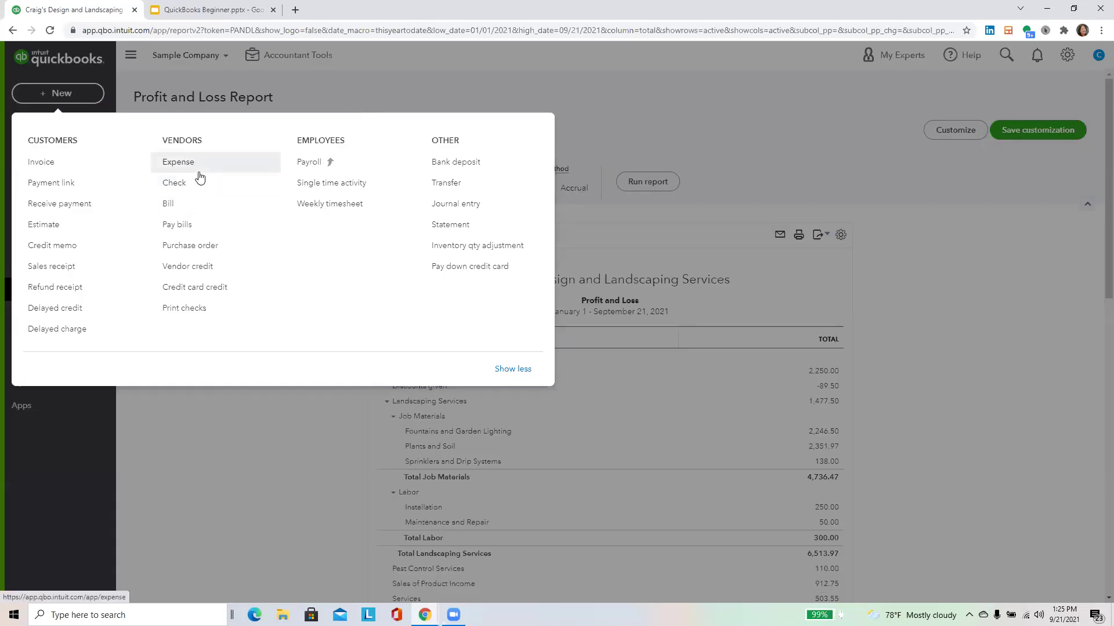
{"action": "left_click", "coordinate": [179, 210]}
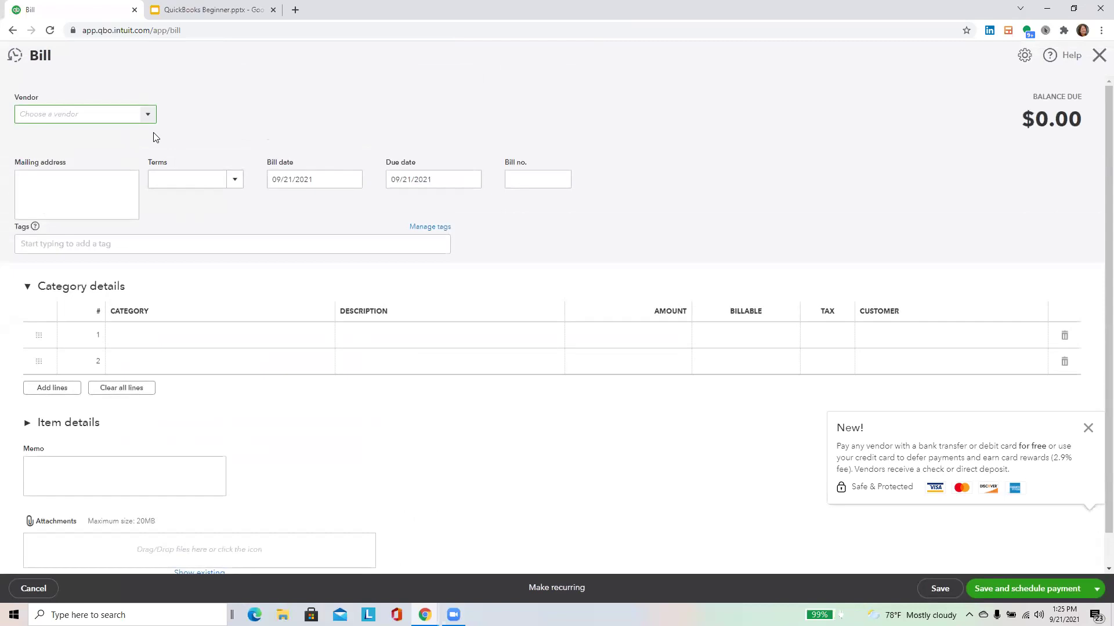
{"action": "left_click", "coordinate": [149, 116]}
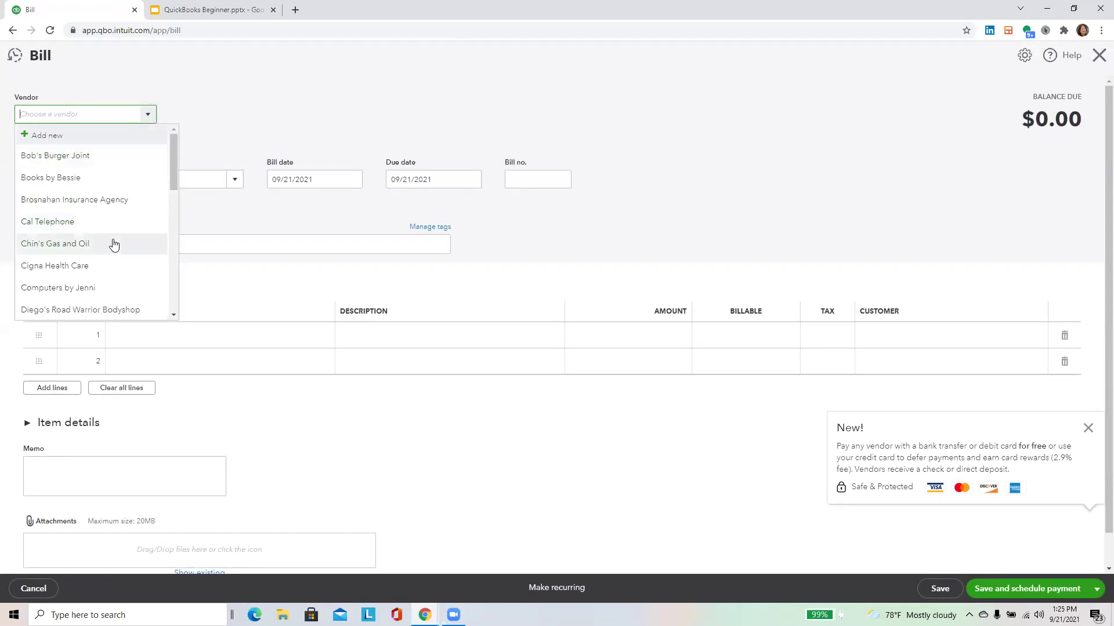
{"action": "left_click", "coordinate": [82, 269]}
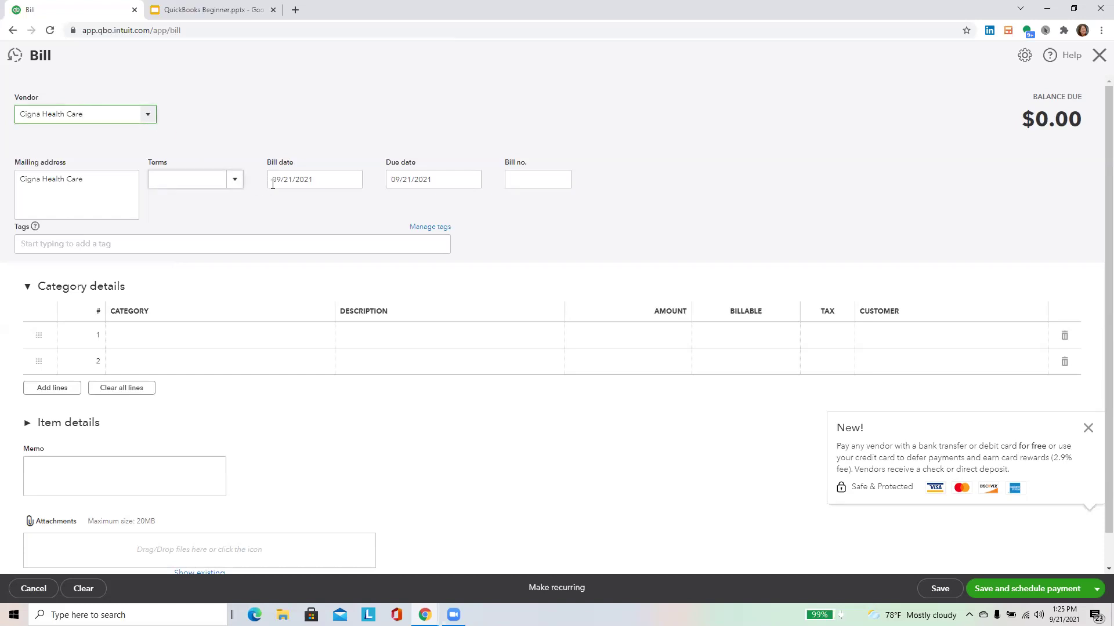
Enter the bill's first line with category Insurance and amount 350, and save and close the bill.
{"action": "left_click", "coordinate": [257, 336]}
{"action": "type", "text": "i"}
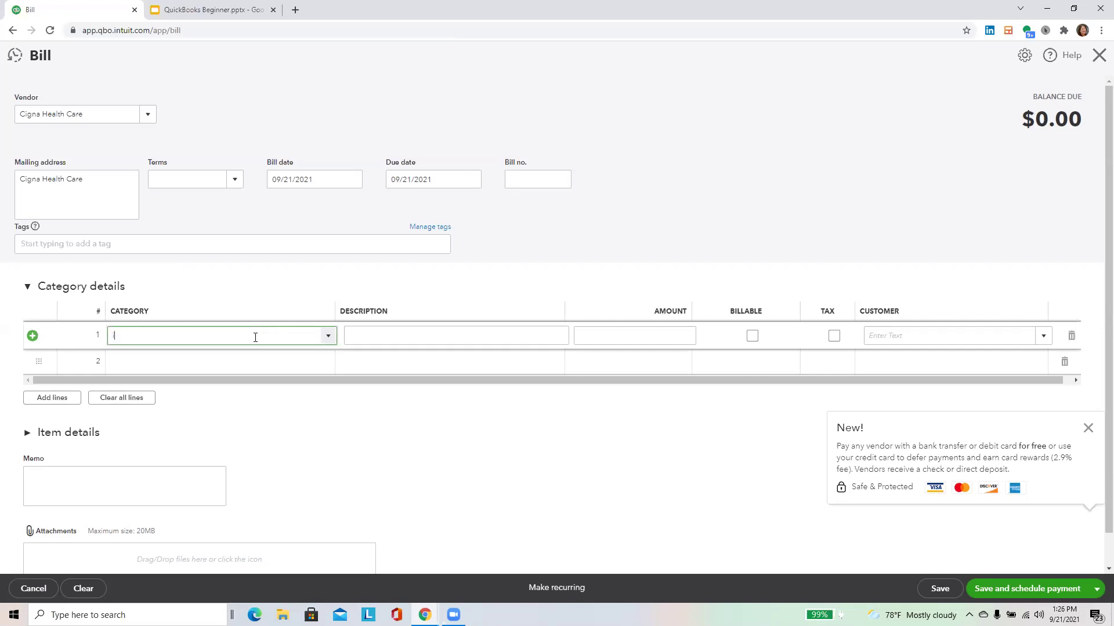
{"action": "type", "text": "nsurance"}
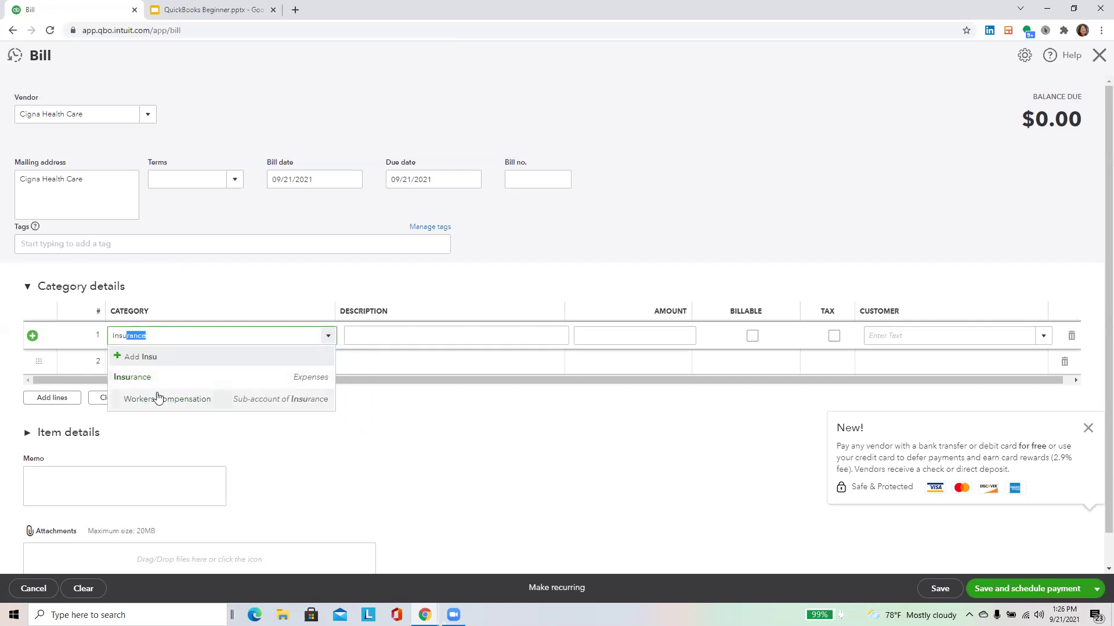
{"action": "left_click", "coordinate": [131, 378]}
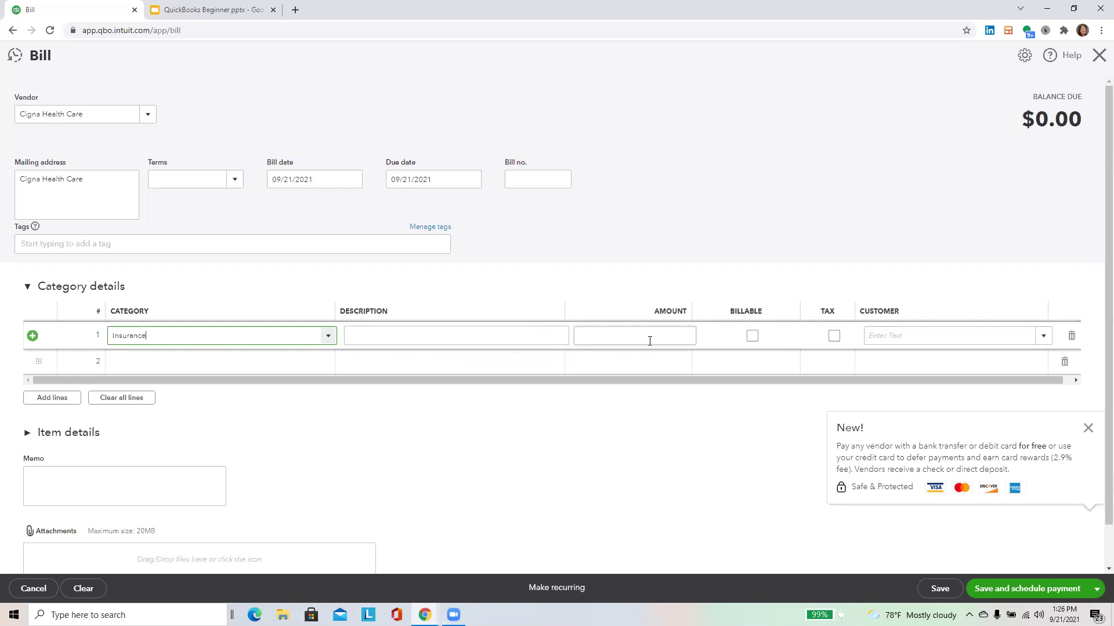
{"action": "left_click", "coordinate": [396, 335]}
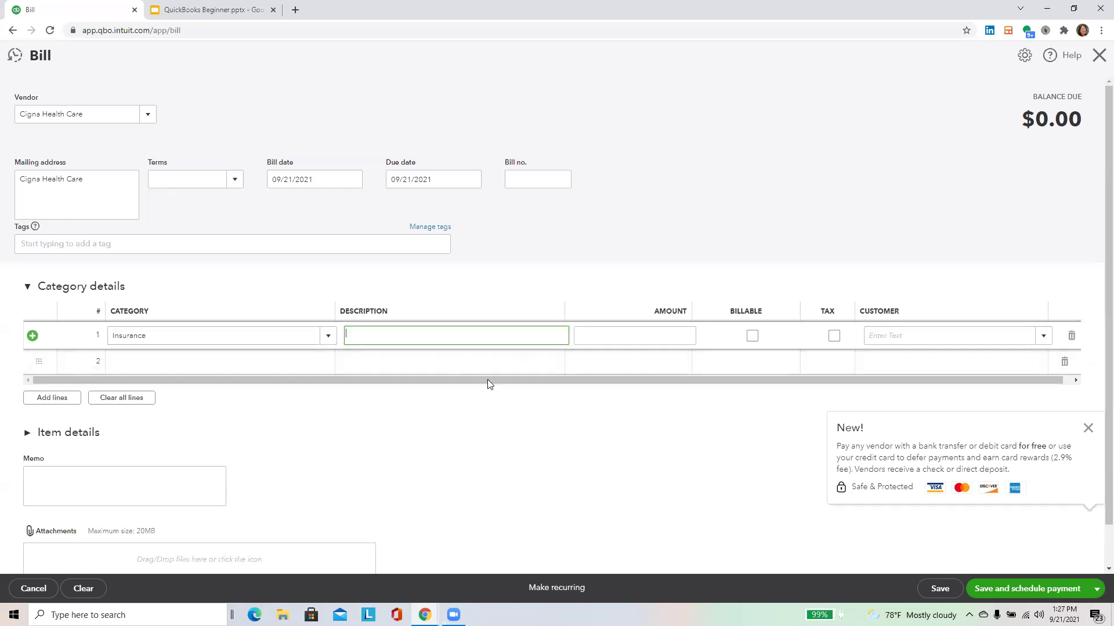
{"action": "left_click", "coordinate": [655, 334]}
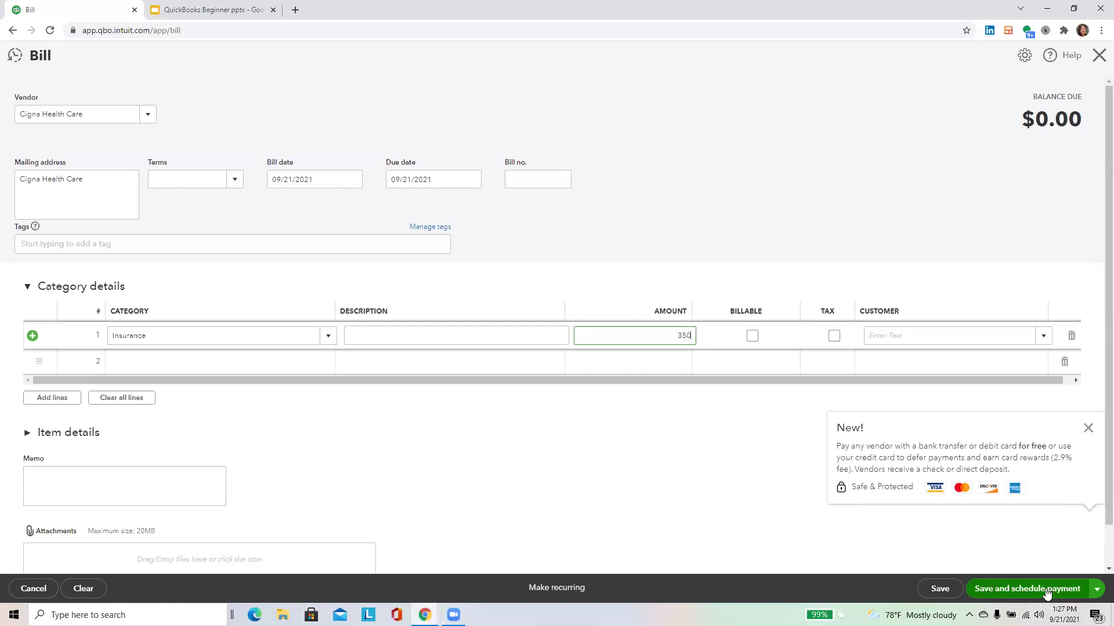
{"action": "left_click", "coordinate": [1097, 590]}
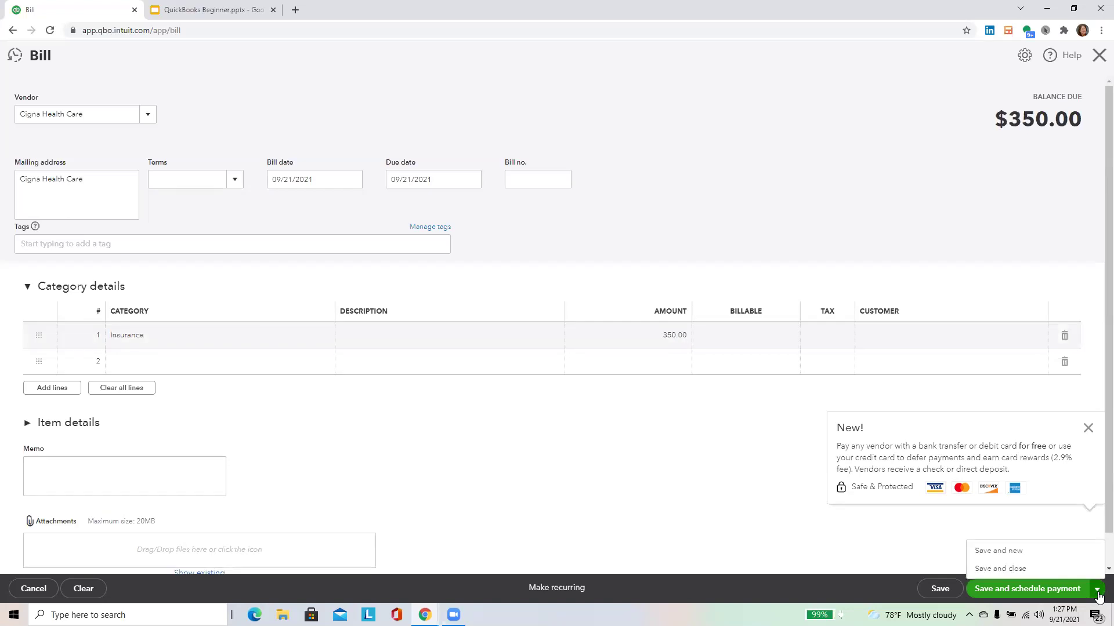
{"action": "left_click", "coordinate": [1025, 571]}
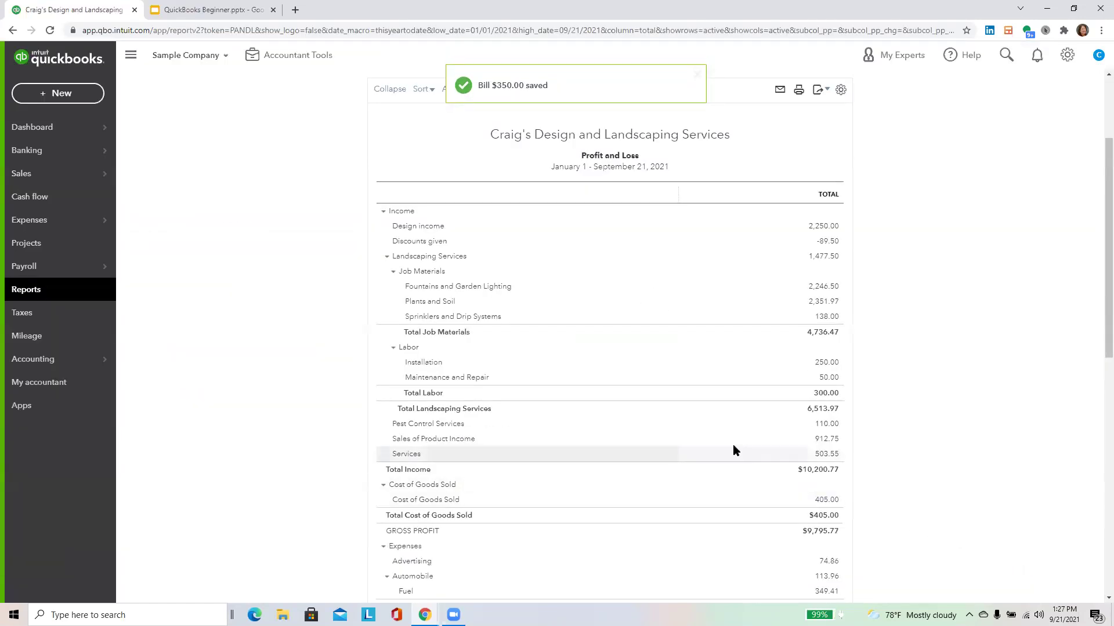
Examine the Insurance expense and the expense and net income totals in the Profit and Loss report.
{"action": "scroll", "coordinate": [701, 418], "scroll_direction": "down", "scroll_amount": 3}
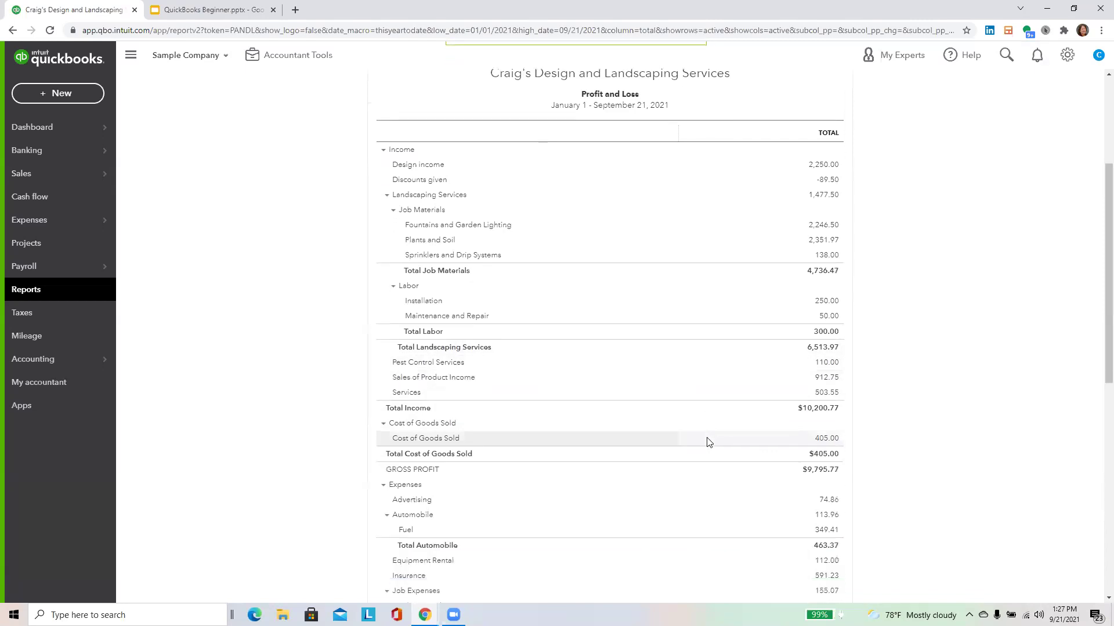
{"action": "scroll", "coordinate": [709, 442], "scroll_direction": "down", "scroll_amount": 5}
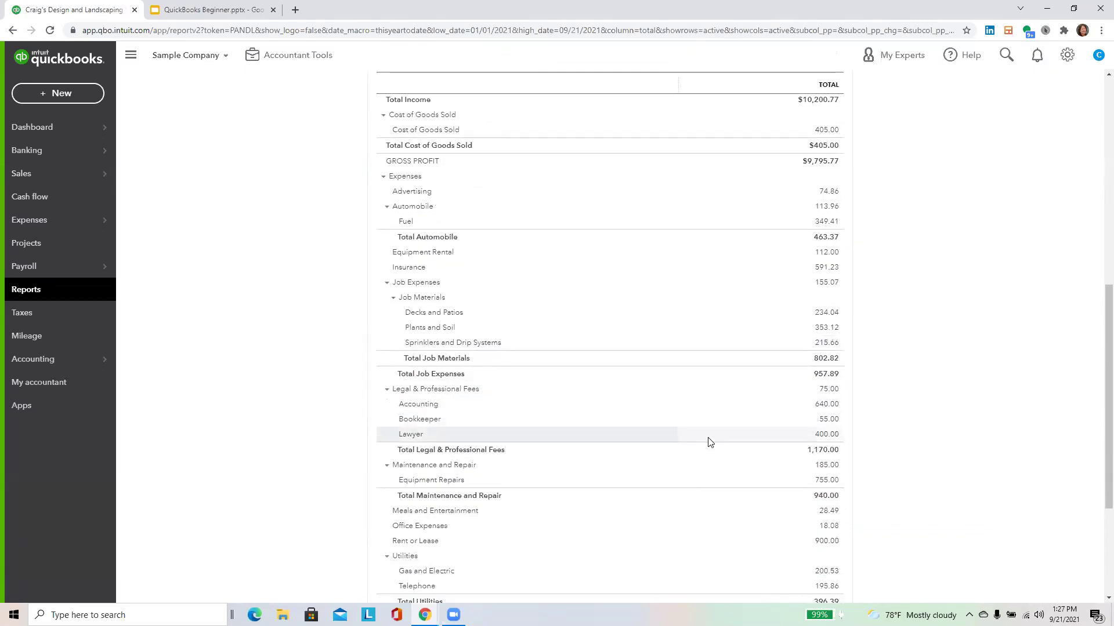
{"action": "scroll", "coordinate": [711, 442], "scroll_direction": "down", "scroll_amount": 1}
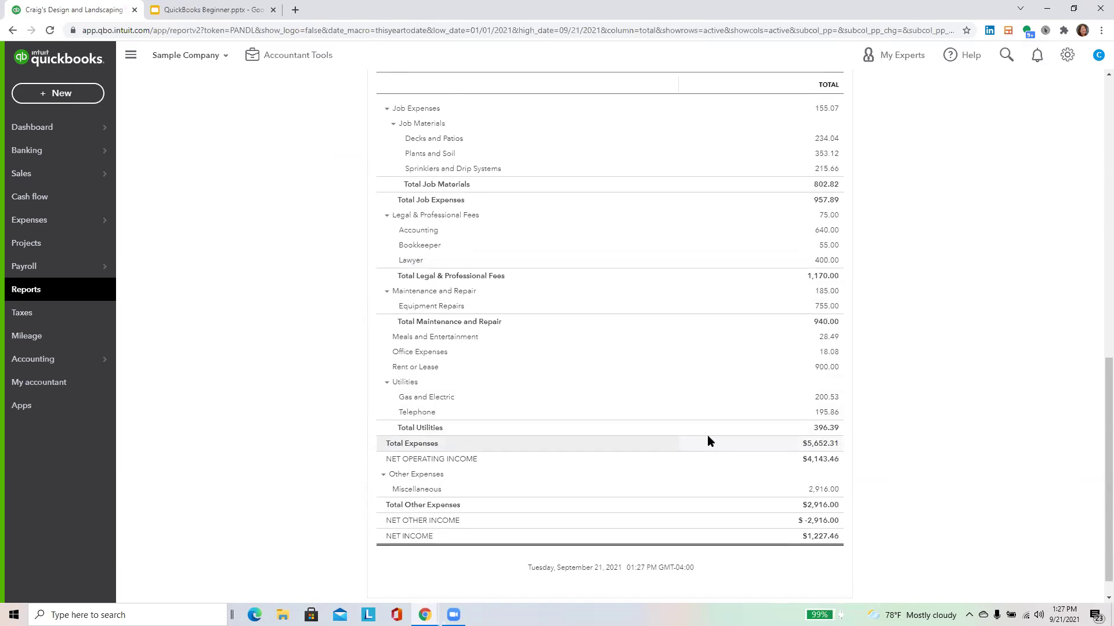
{"action": "scroll", "coordinate": [706, 440], "scroll_direction": "up", "scroll_amount": 3}
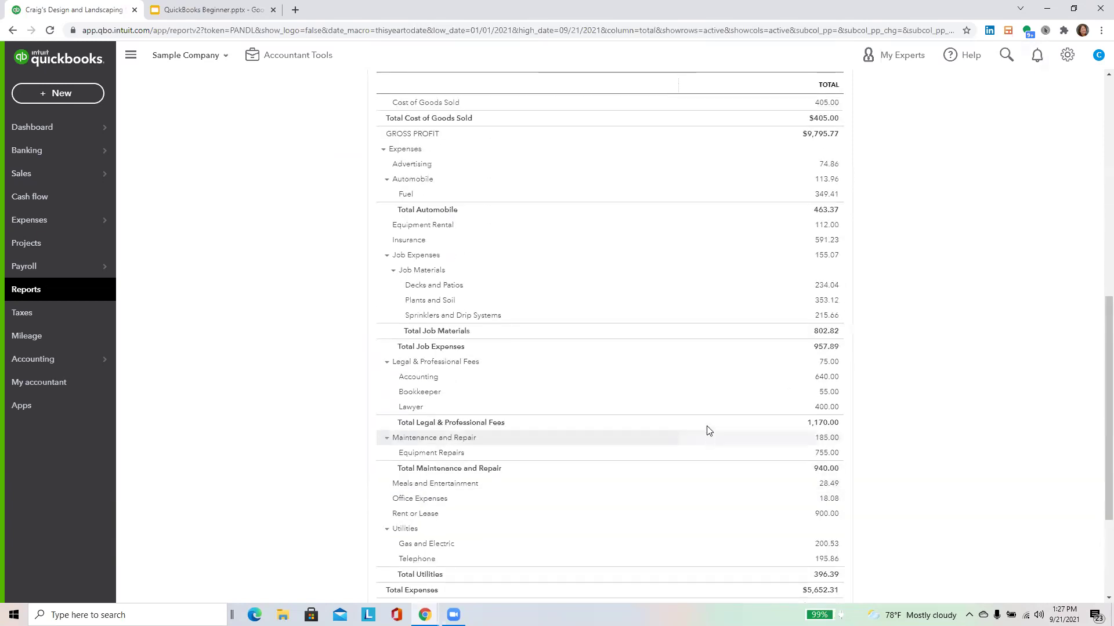
{"action": "scroll", "coordinate": [708, 395], "scroll_direction": "up", "scroll_amount": 1}
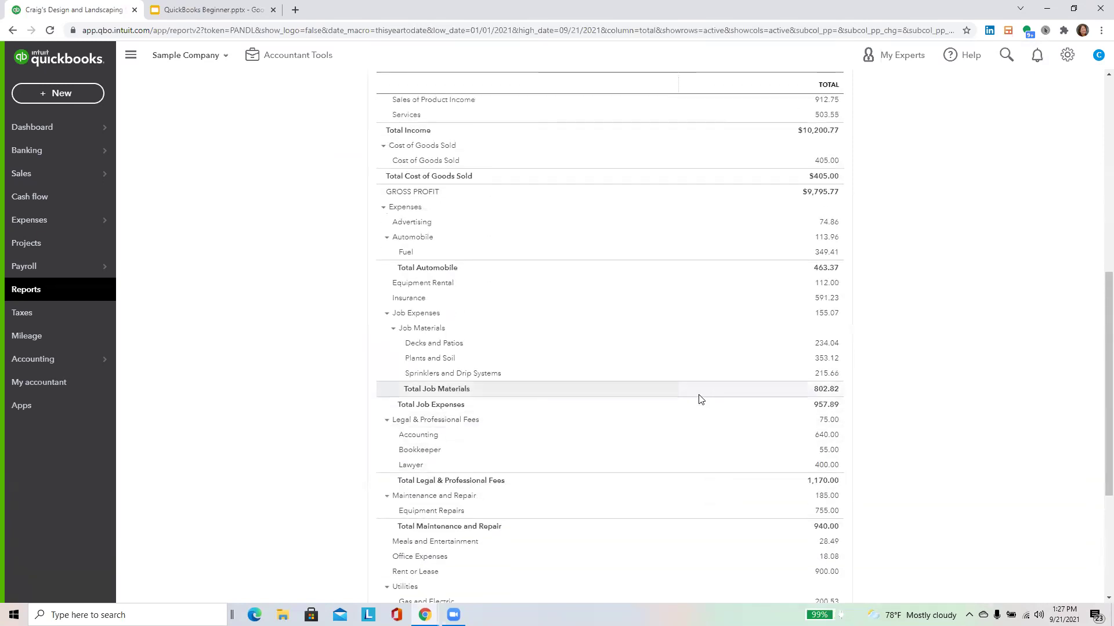
{"action": "scroll", "coordinate": [689, 370], "scroll_direction": "up", "scroll_amount": 10}
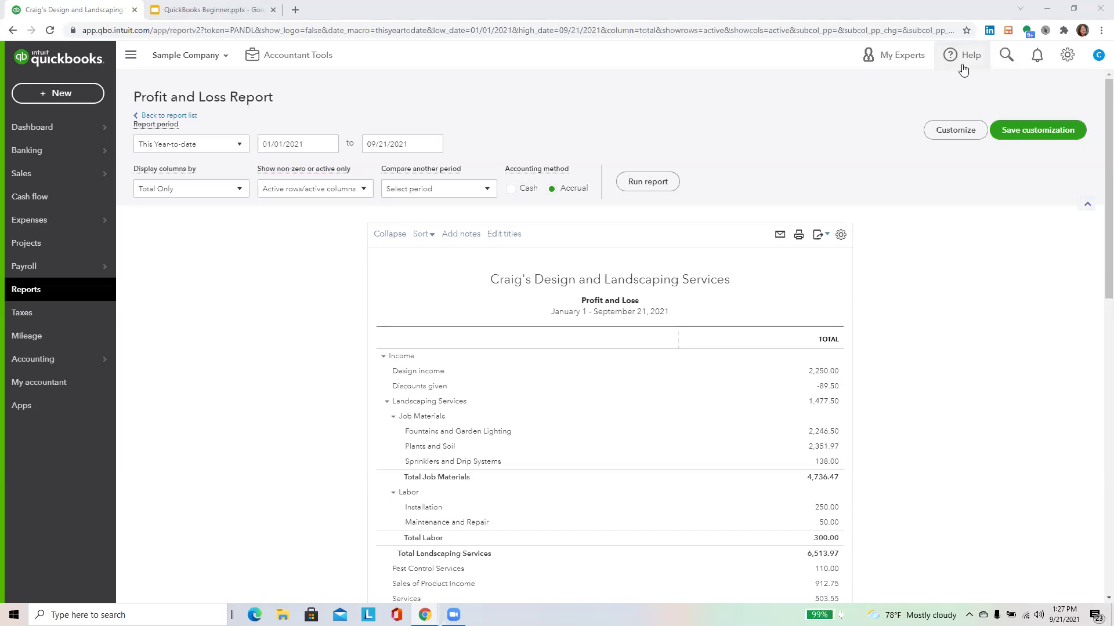
{"action": "left_click", "coordinate": [1068, 55]}
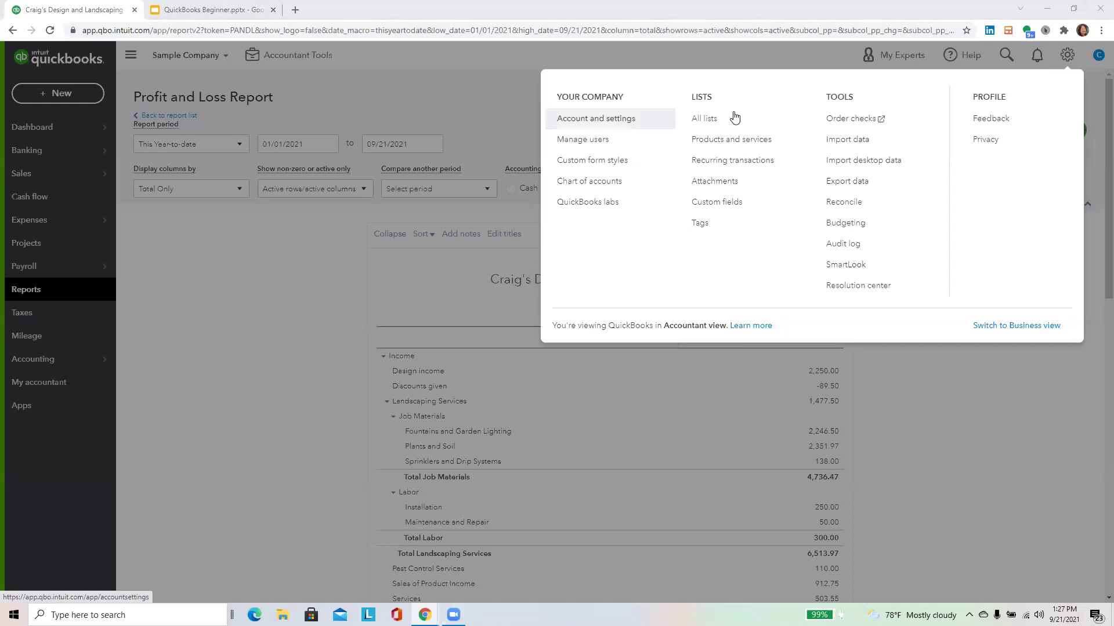
{"action": "left_click", "coordinate": [917, 96]}
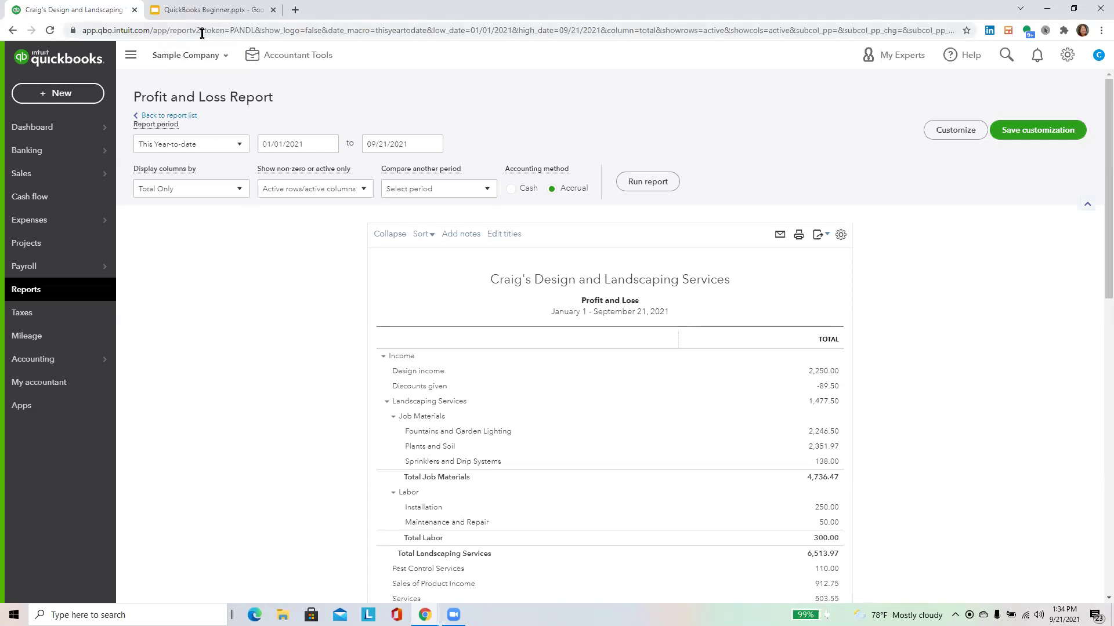
Show the Receive Payment slide in Google Slides, look over the customer transaction types in QuickBooks Online, and return to the slide.
{"action": "left_click", "coordinate": [227, 14]}
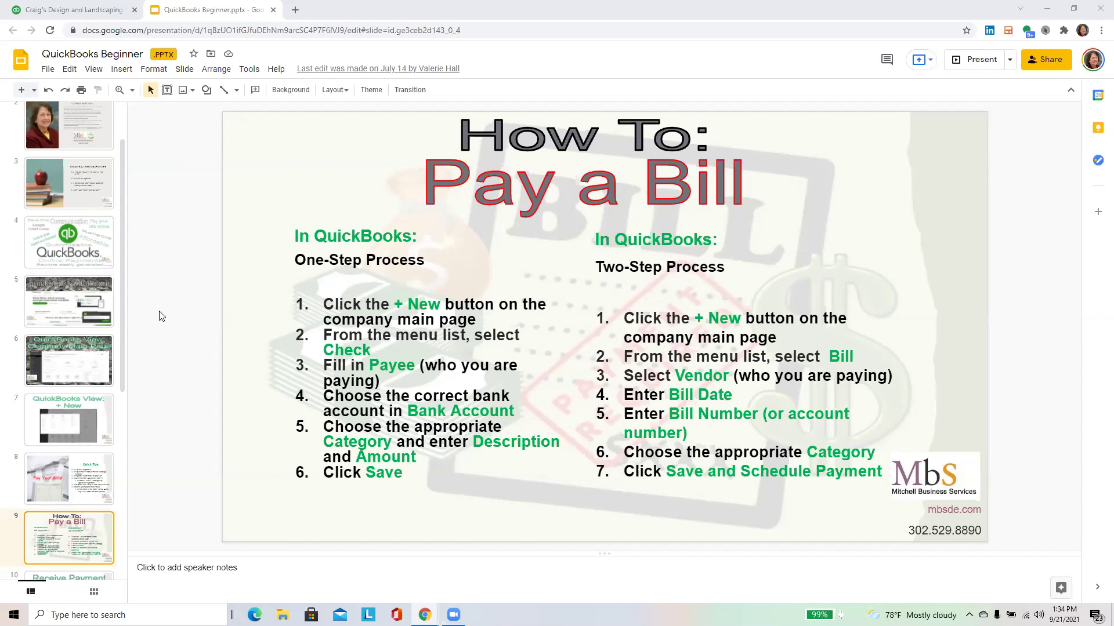
{"action": "key", "text": "Down"}
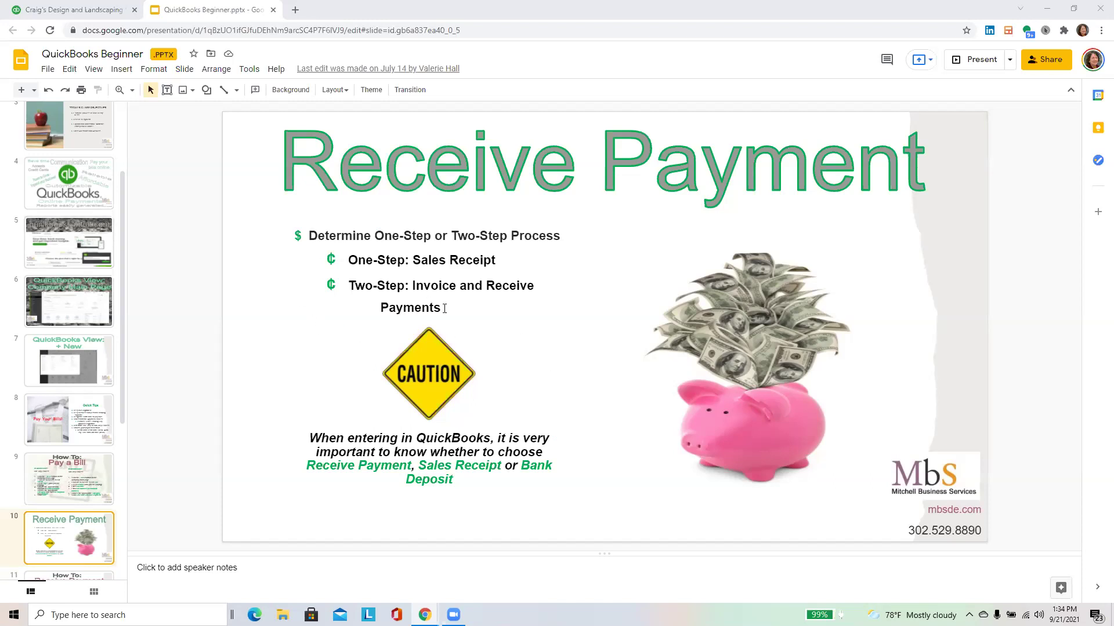
{"action": "left_click", "coordinate": [93, 14]}
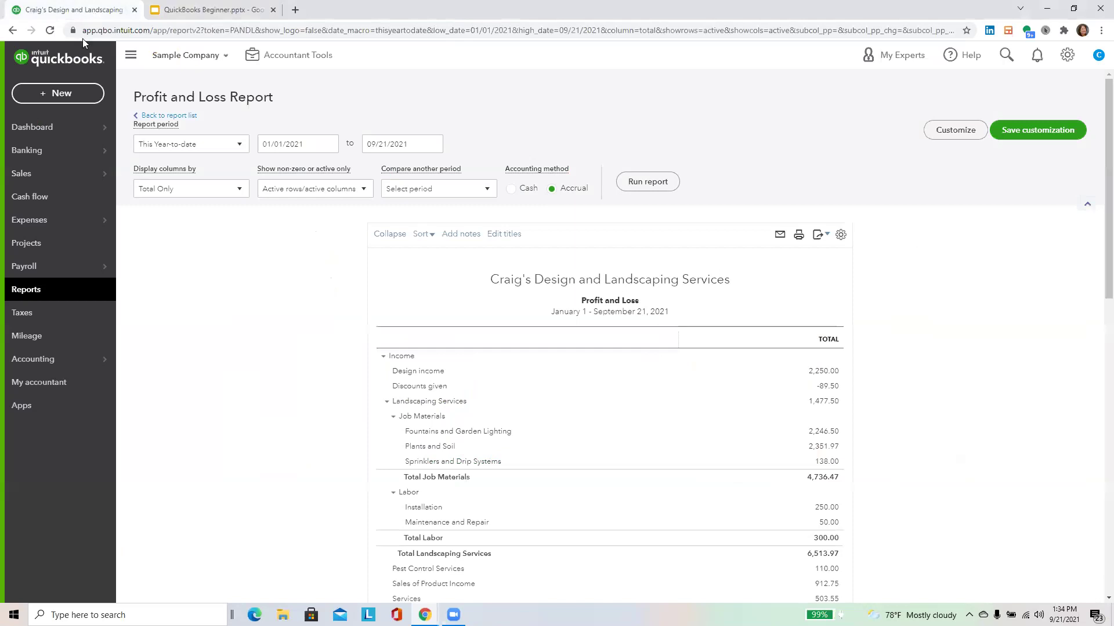
{"action": "left_click", "coordinate": [68, 92]}
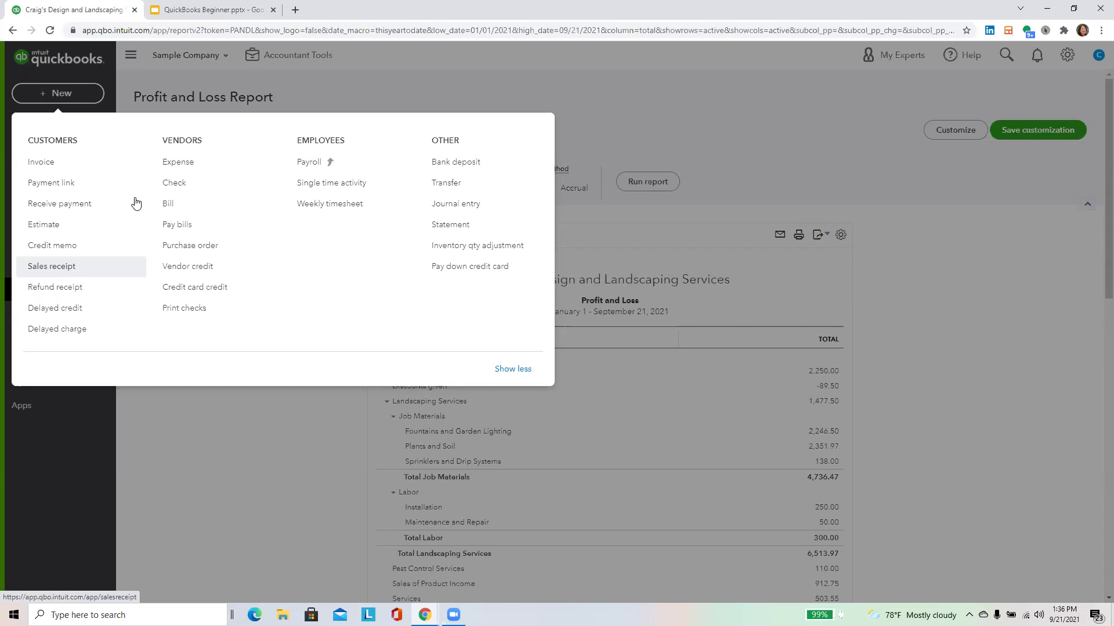
{"action": "left_click", "coordinate": [222, 12]}
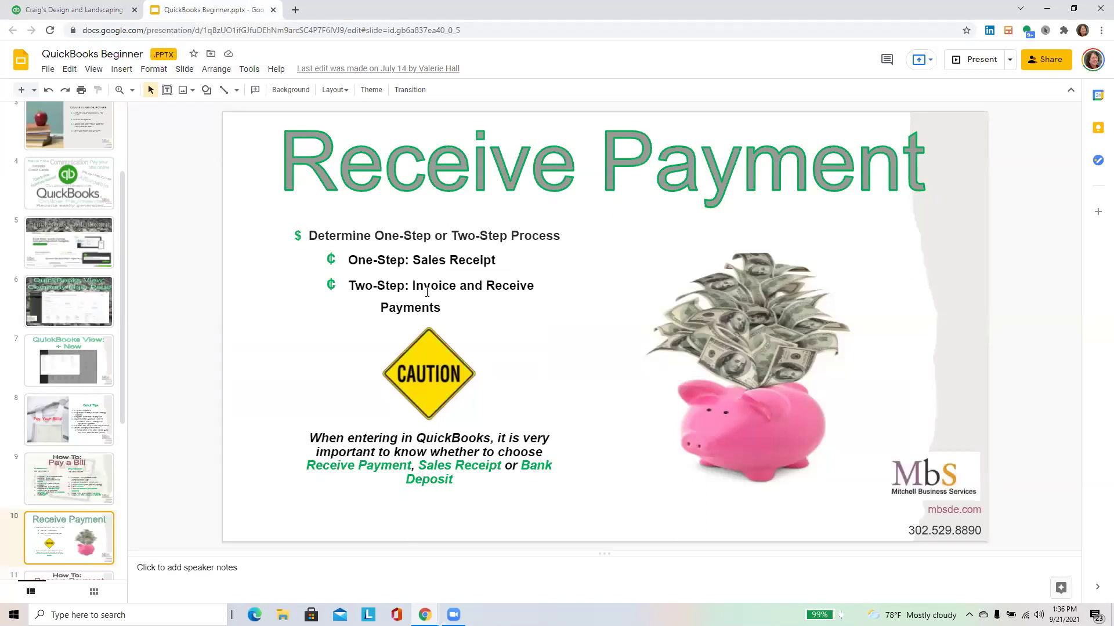
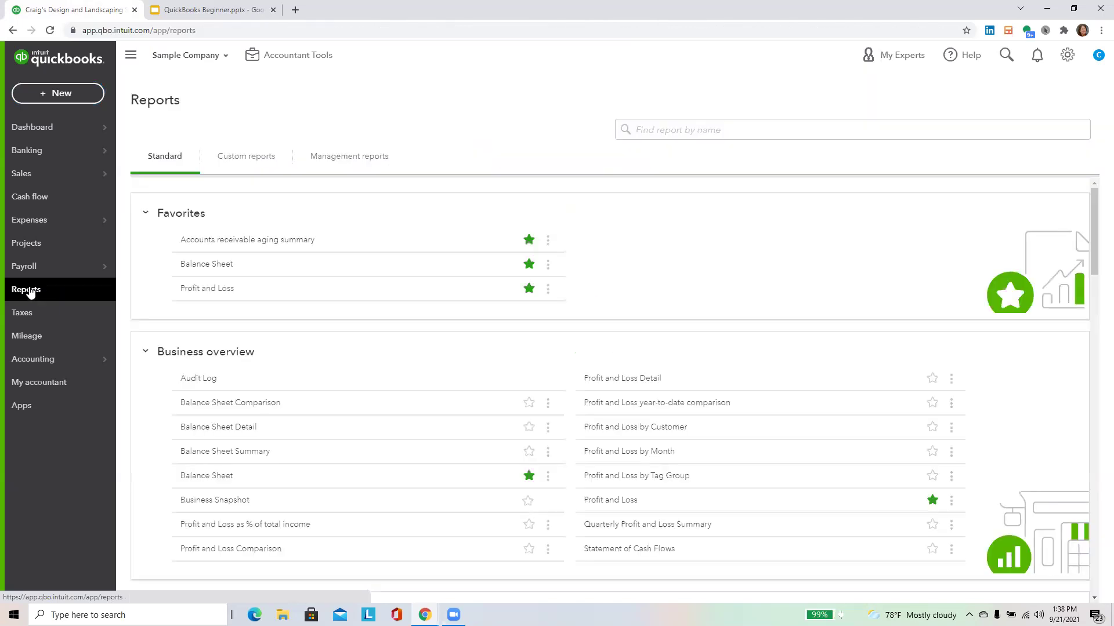
View the Balance Sheet's accounts receivable, and open the Accounts receivable aging summary to examine the open customer balances.
{"action": "left_click", "coordinate": [202, 272]}
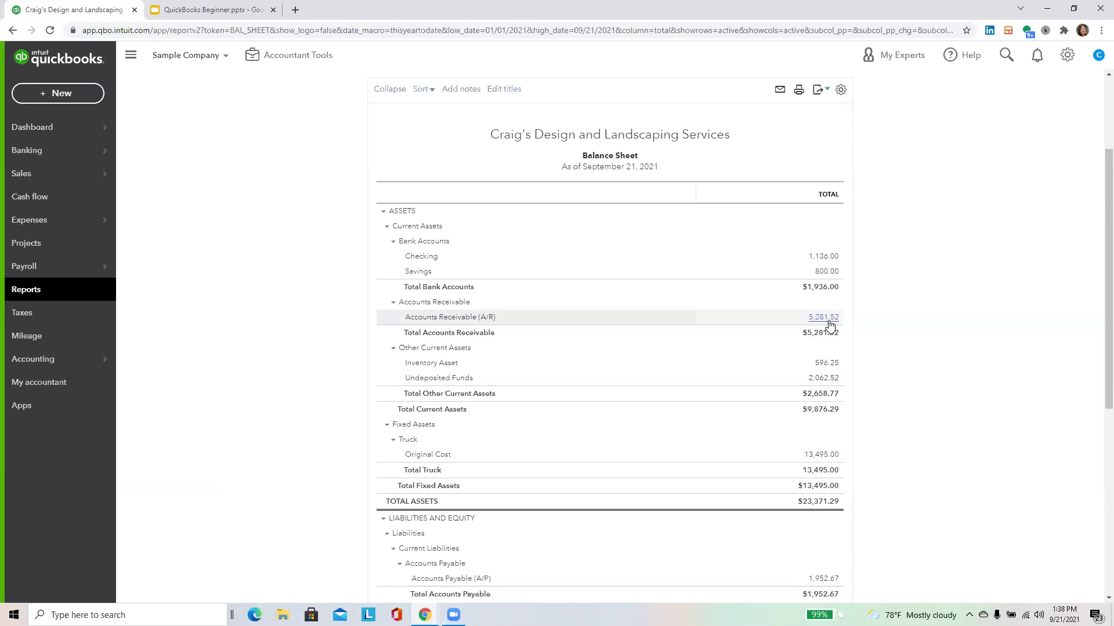
{"action": "left_click", "coordinate": [33, 295]}
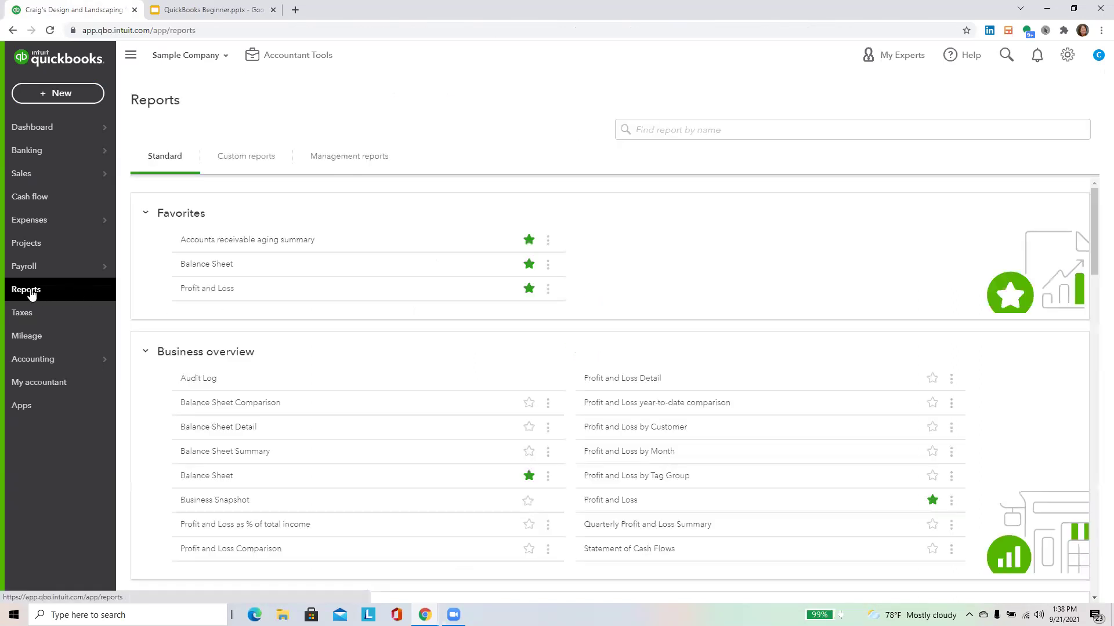
{"action": "left_click", "coordinate": [244, 245]}
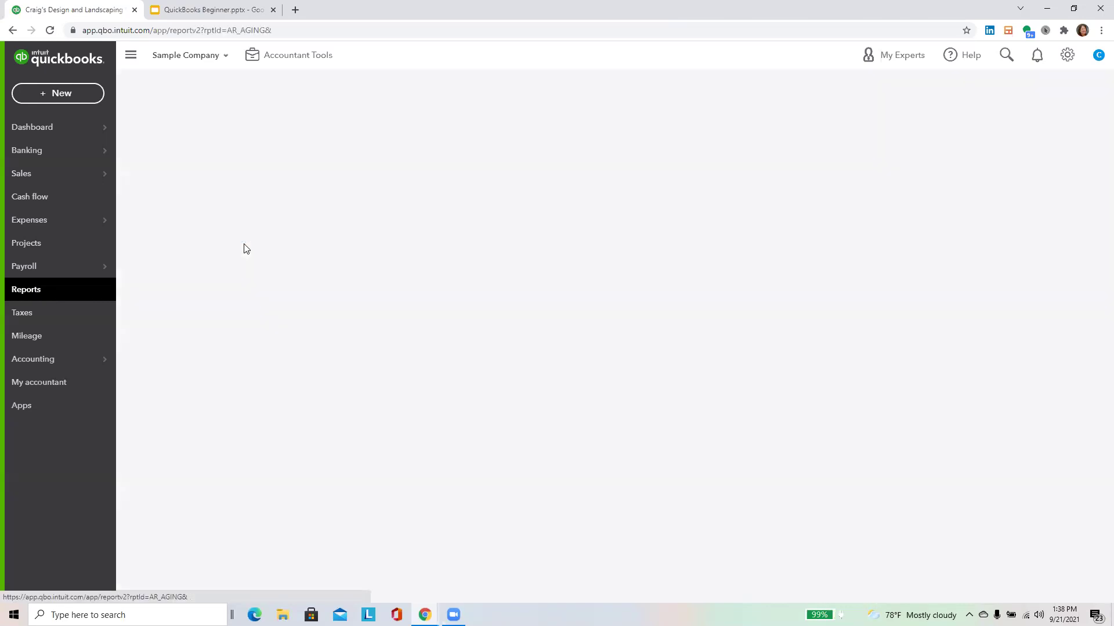
{"action": "scroll", "coordinate": [244, 248], "scroll_direction": "down", "scroll_amount": 3}
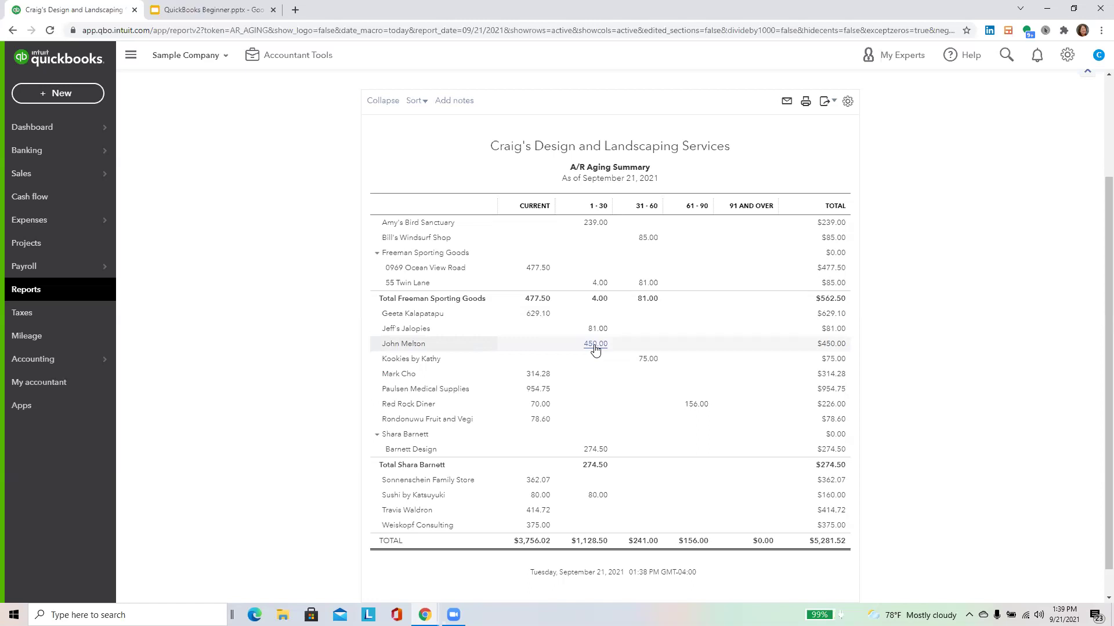
Start a Receive Payment transaction and select the customer whose 450.00 balance is 1 - 30 days overdue.
{"action": "left_click", "coordinate": [80, 96]}
{"action": "left_click", "coordinate": [68, 210]}
{"action": "left_click", "coordinate": [74, 116]}
{"action": "type", "text": "John Melton"}
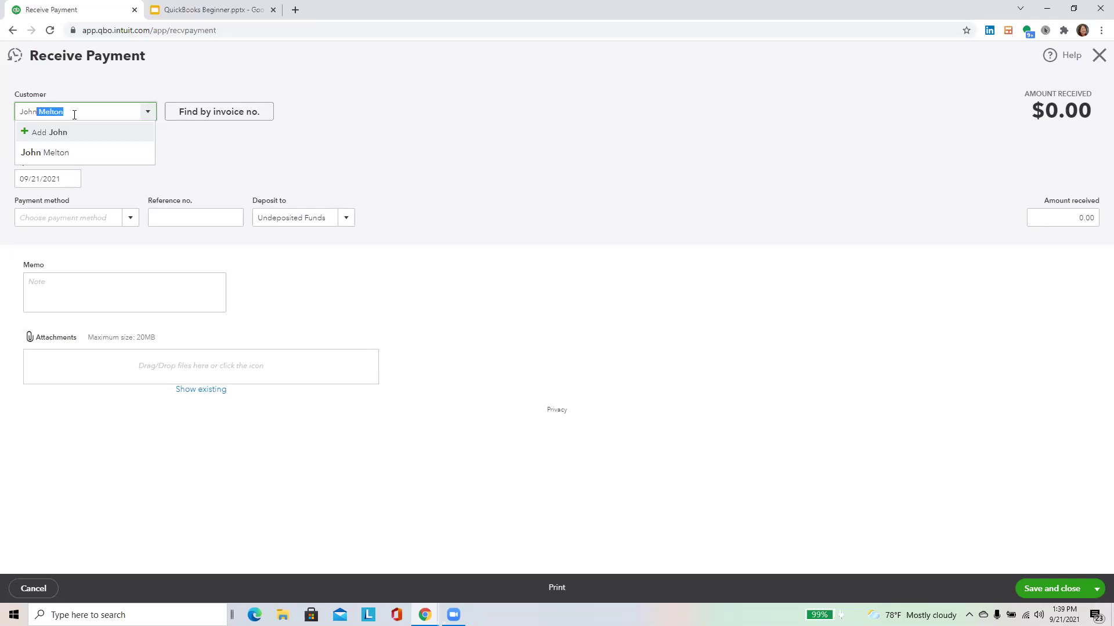
{"action": "left_click", "coordinate": [54, 153]}
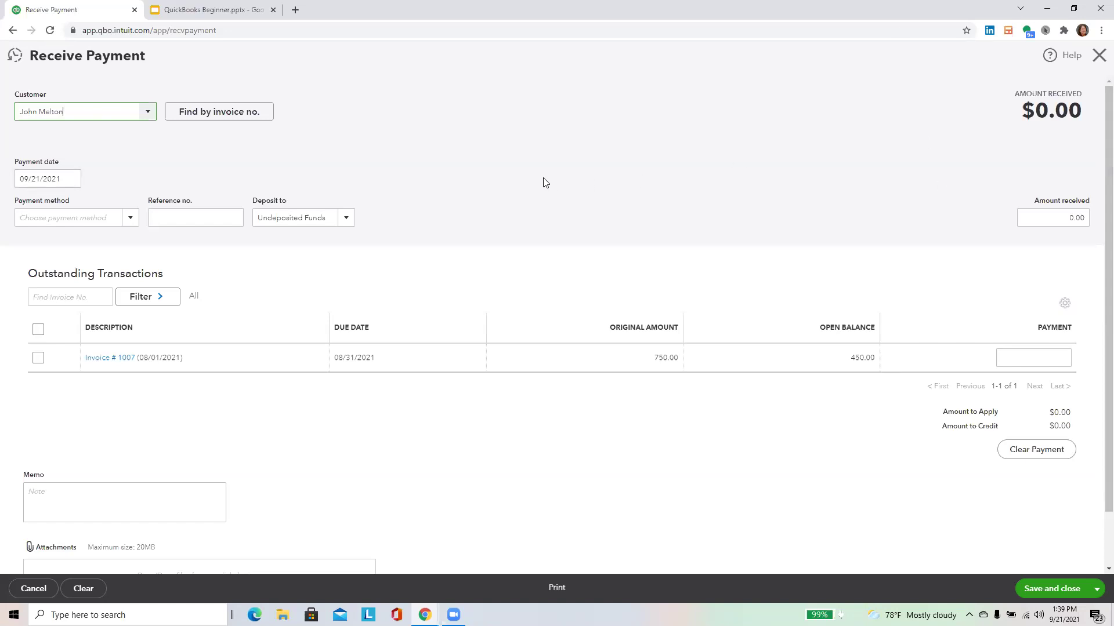
Set the payment method to Check, the reference number to 5689 and the deposit account to Undeposited Funds.
{"action": "left_click", "coordinate": [132, 218]}
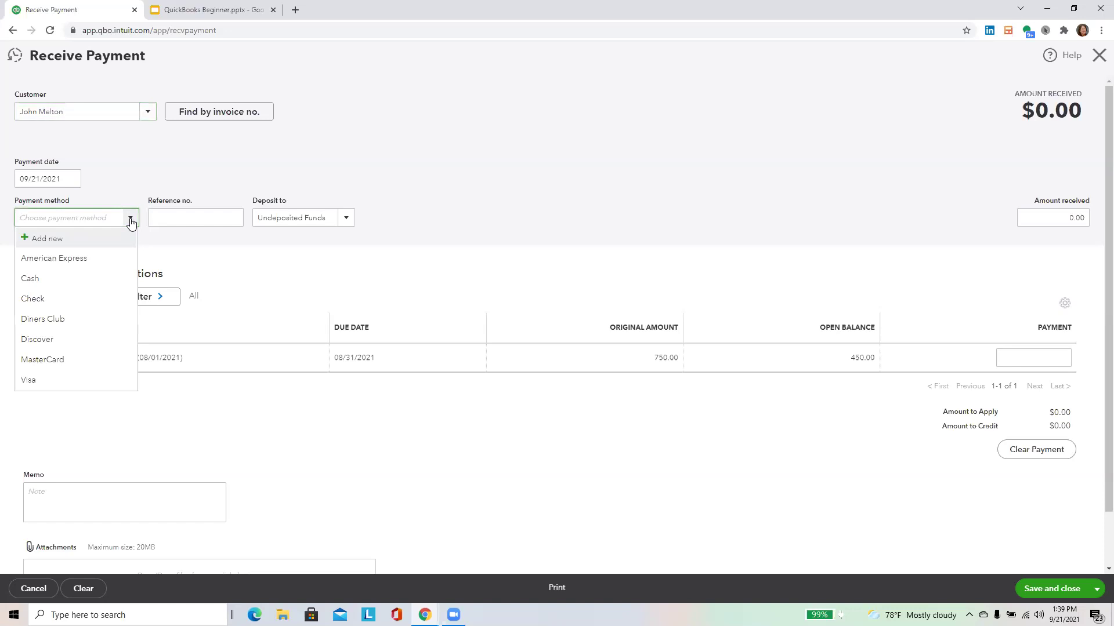
{"action": "left_click", "coordinate": [54, 301]}
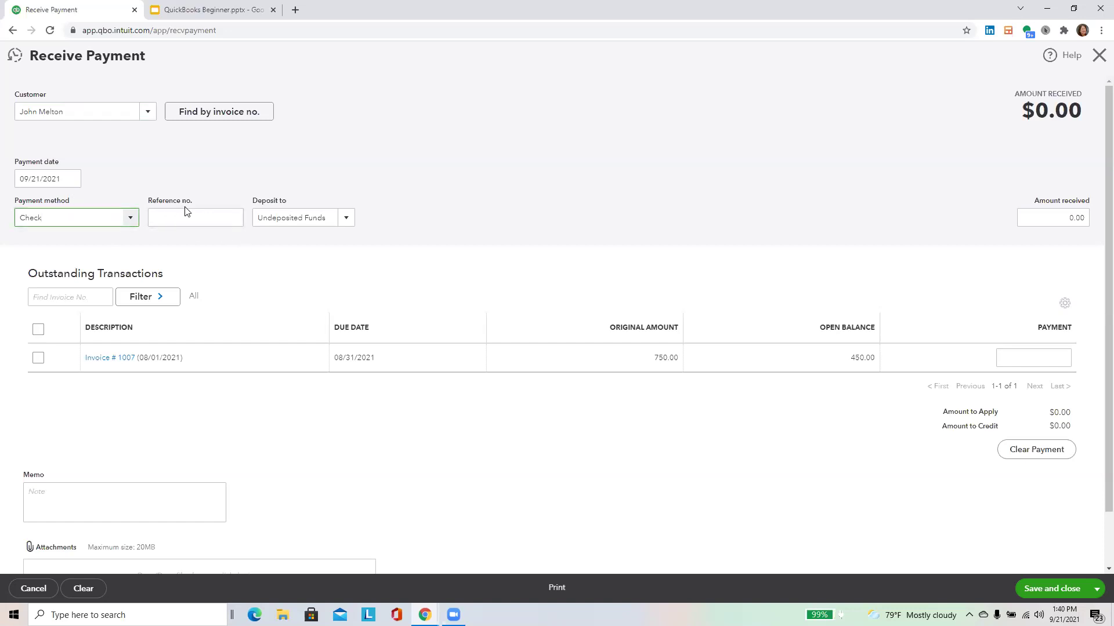
{"action": "left_click", "coordinate": [198, 219]}
{"action": "type", "text": "5689"}
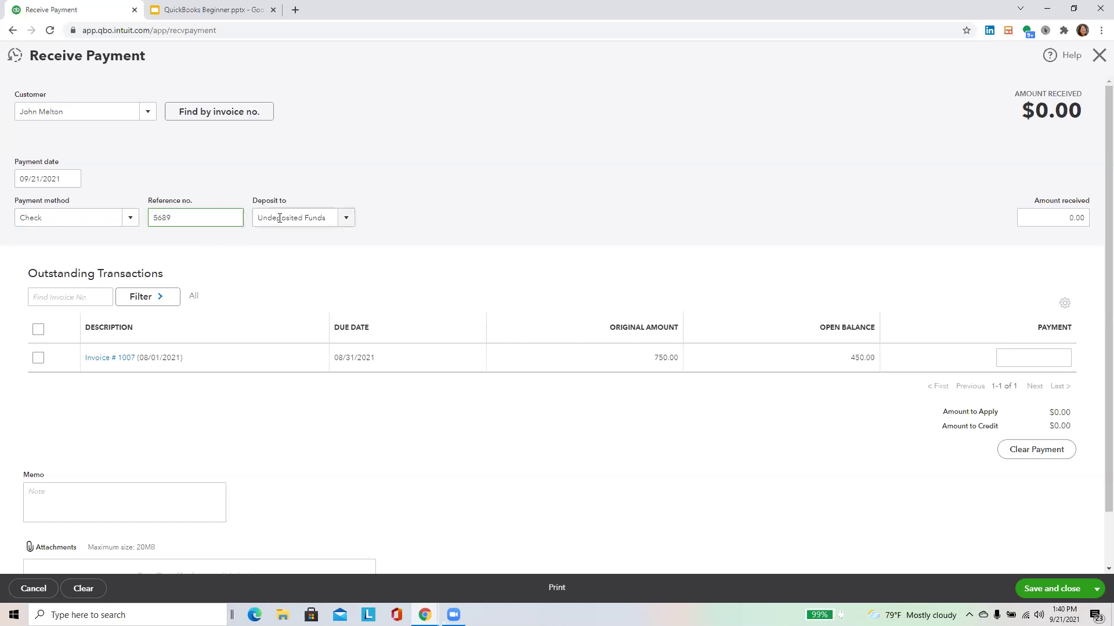
{"action": "left_click", "coordinate": [342, 220]}
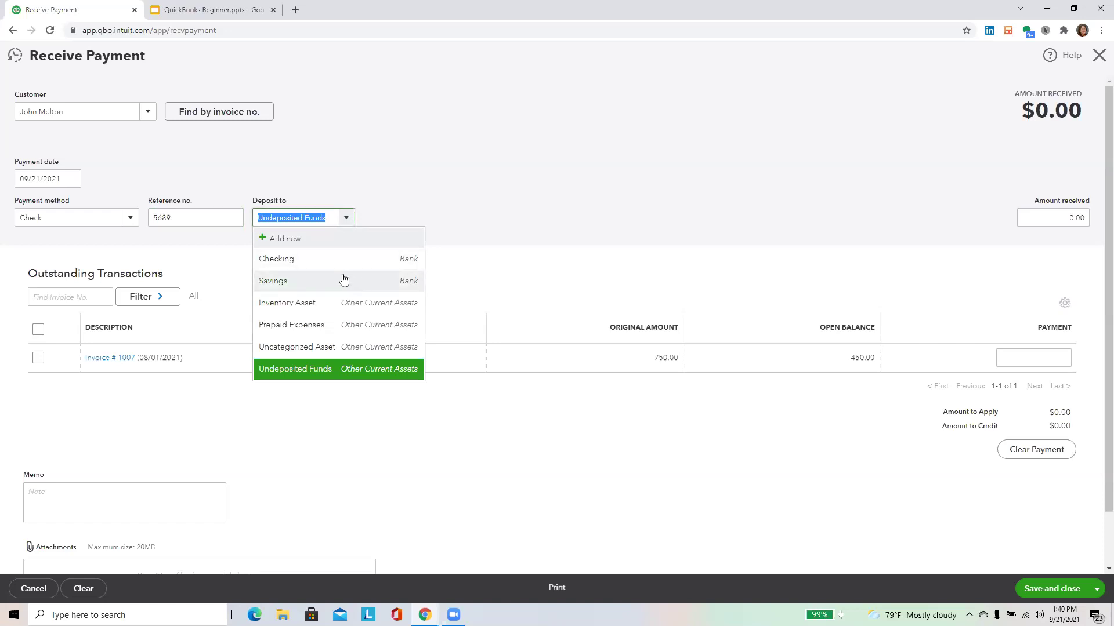
{"action": "left_click", "coordinate": [343, 369]}
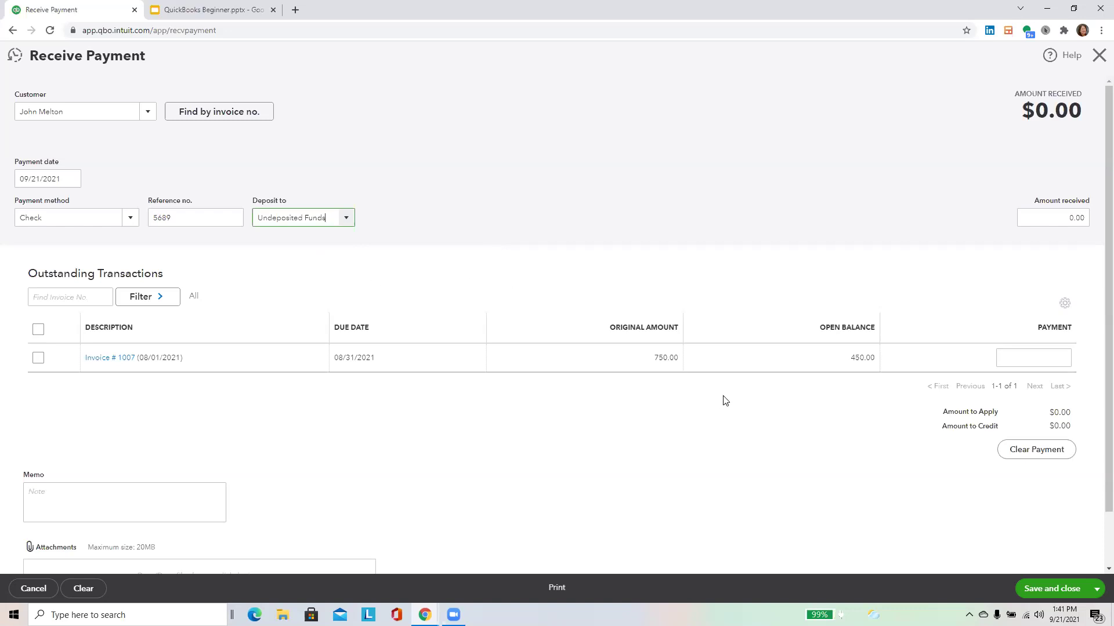
Enter 450 as the amount received against the open invoice, and save and close the payment.
{"action": "left_click", "coordinate": [1078, 219]}
{"action": "type", "text": "450"}
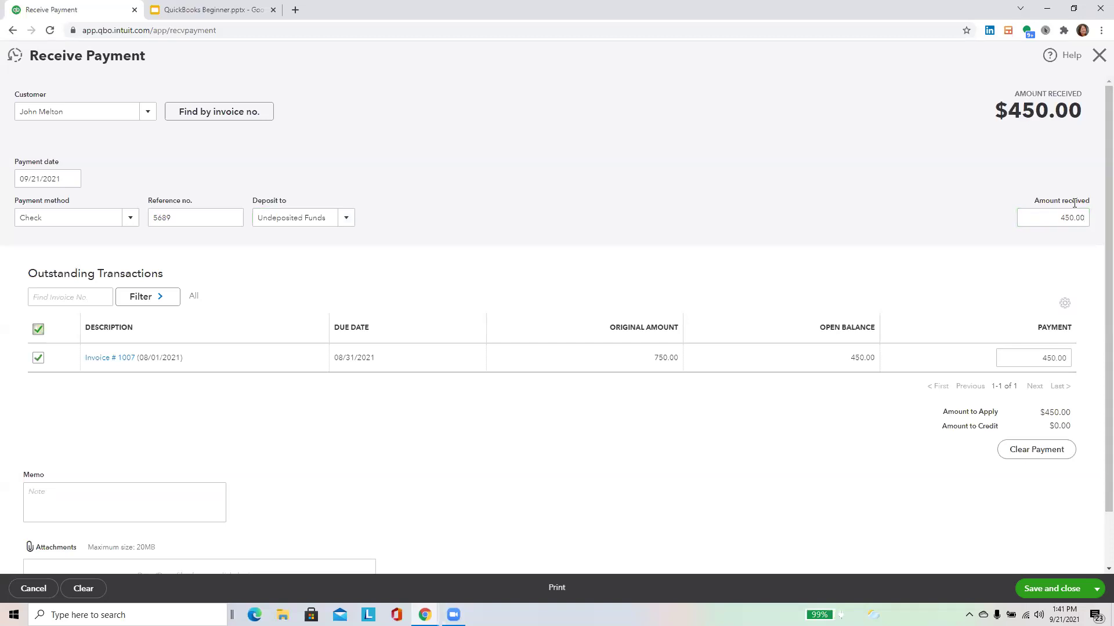
{"action": "left_click", "coordinate": [1058, 589]}
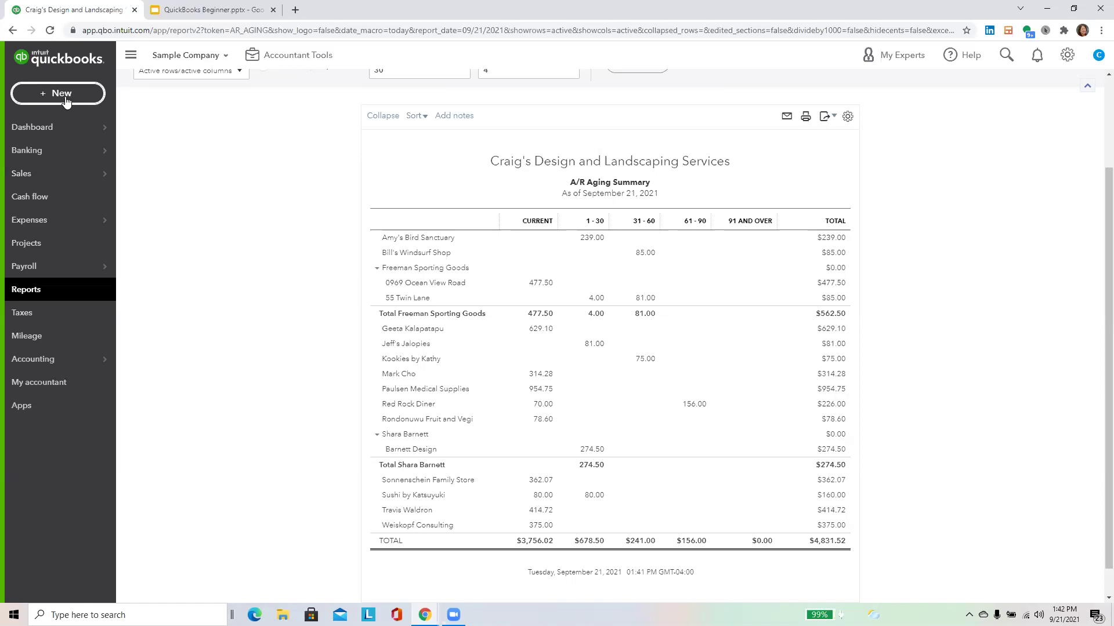
Recheck the Receive Payment slide, view the payments awaiting deposit in a QuickBooks Online bank deposit, and close the deposit without saving.
{"action": "left_click", "coordinate": [194, 10]}
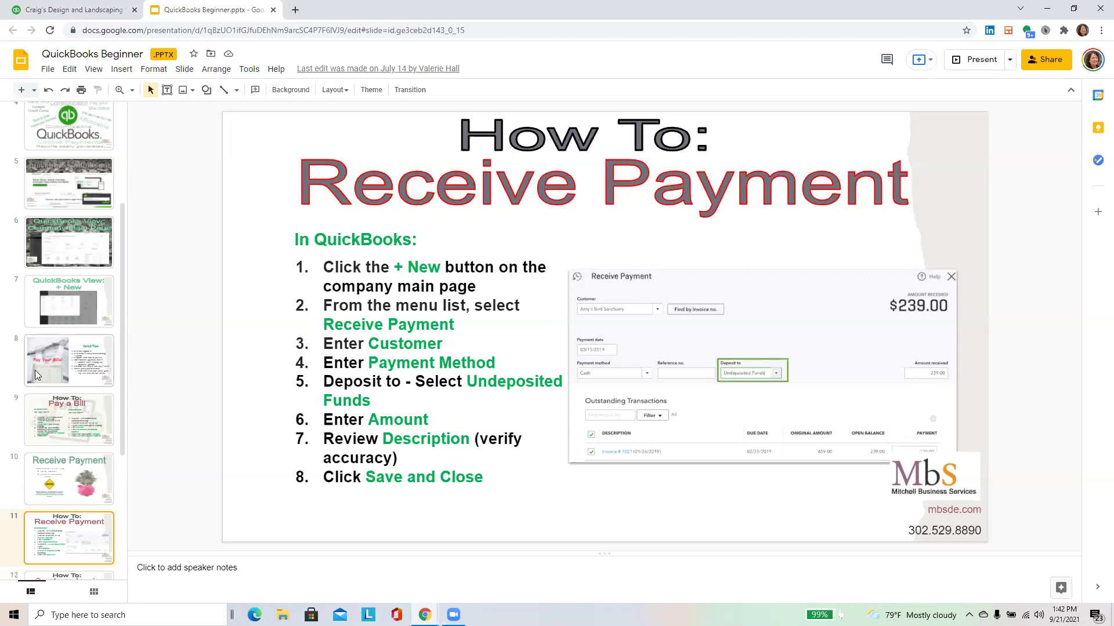
{"action": "left_click", "coordinate": [76, 11]}
{"action": "left_click", "coordinate": [79, 89]}
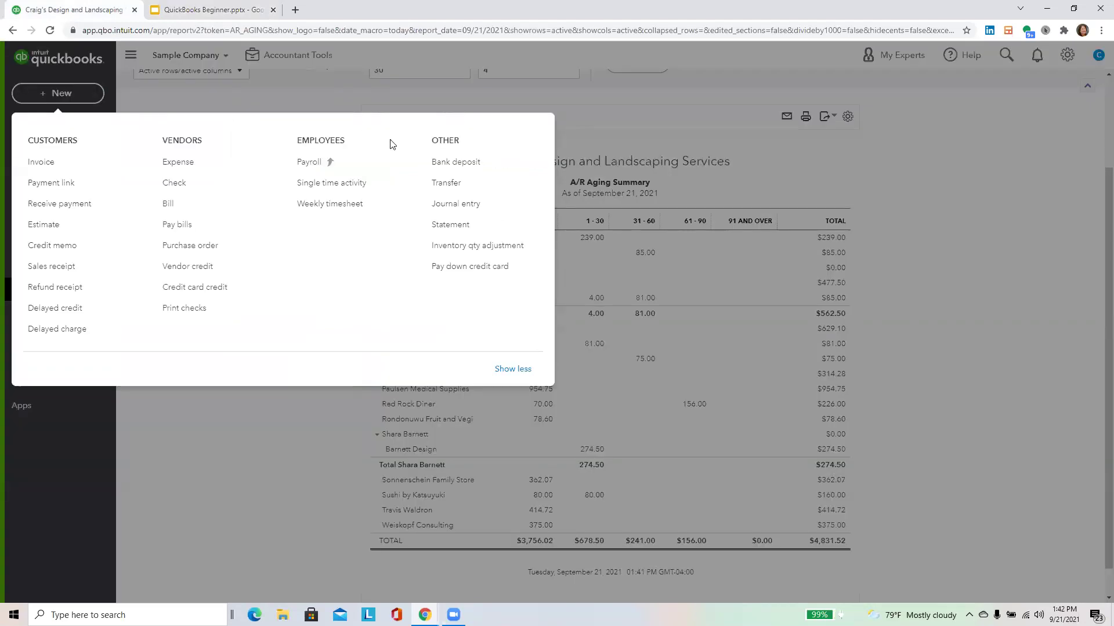
{"action": "left_click", "coordinate": [485, 168]}
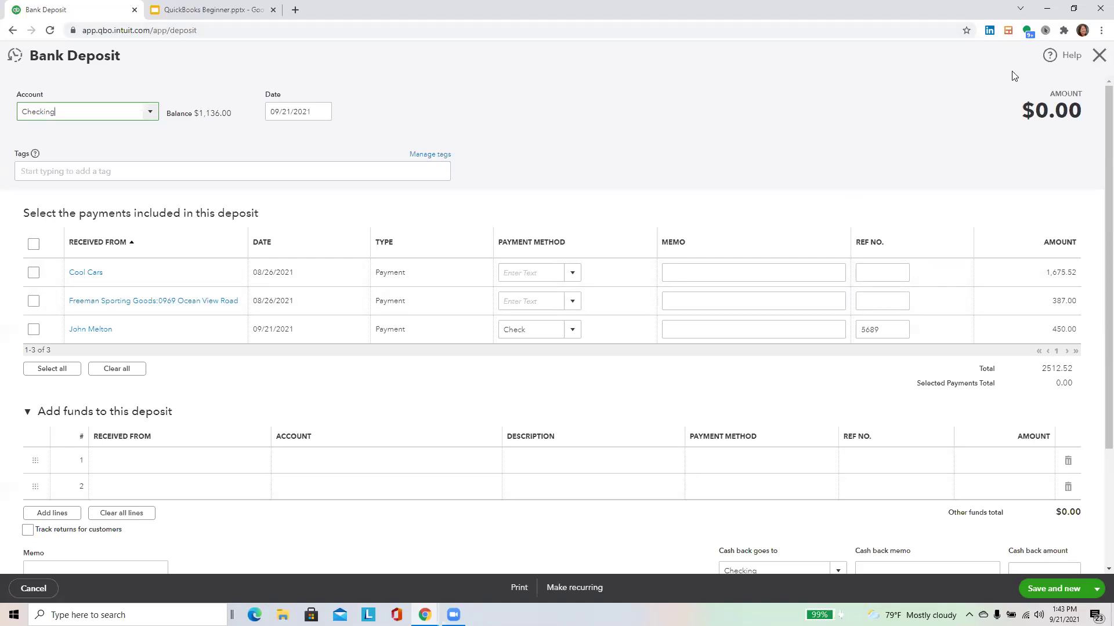
{"action": "left_click", "coordinate": [1098, 57]}
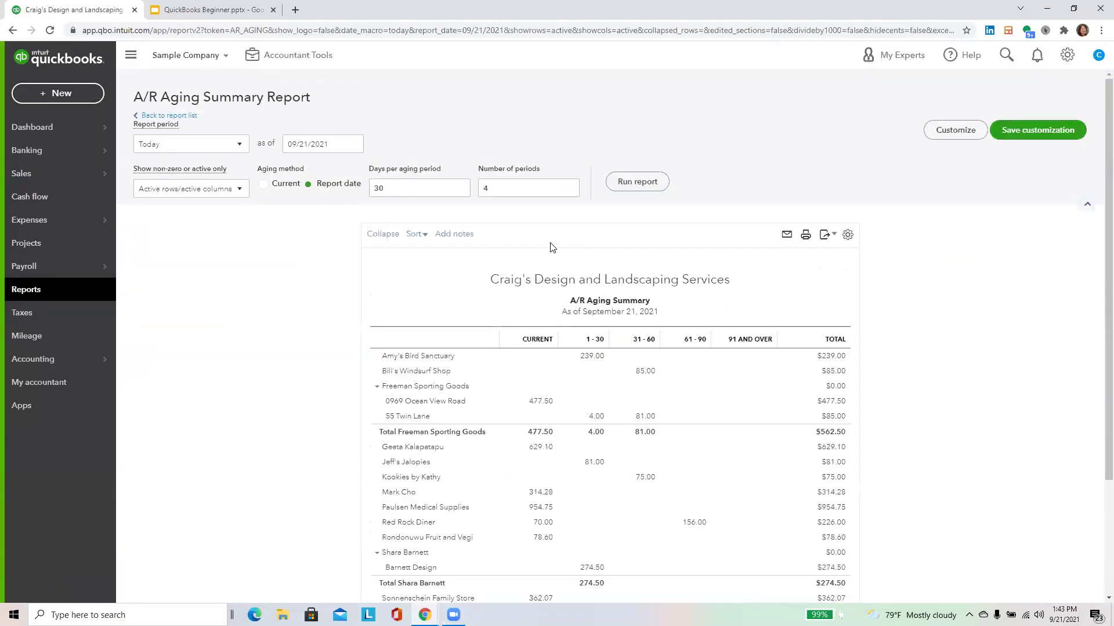
Switch to Google Slides and show the Create an Invoice slide.
{"action": "left_click", "coordinate": [213, 11]}
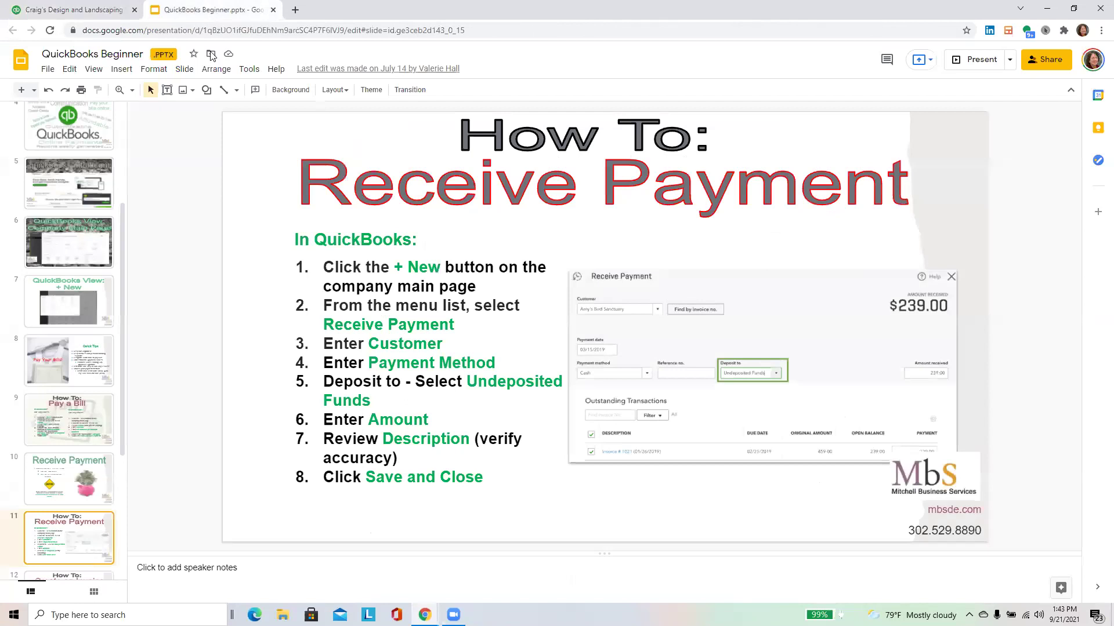
{"action": "key", "text": "Down"}
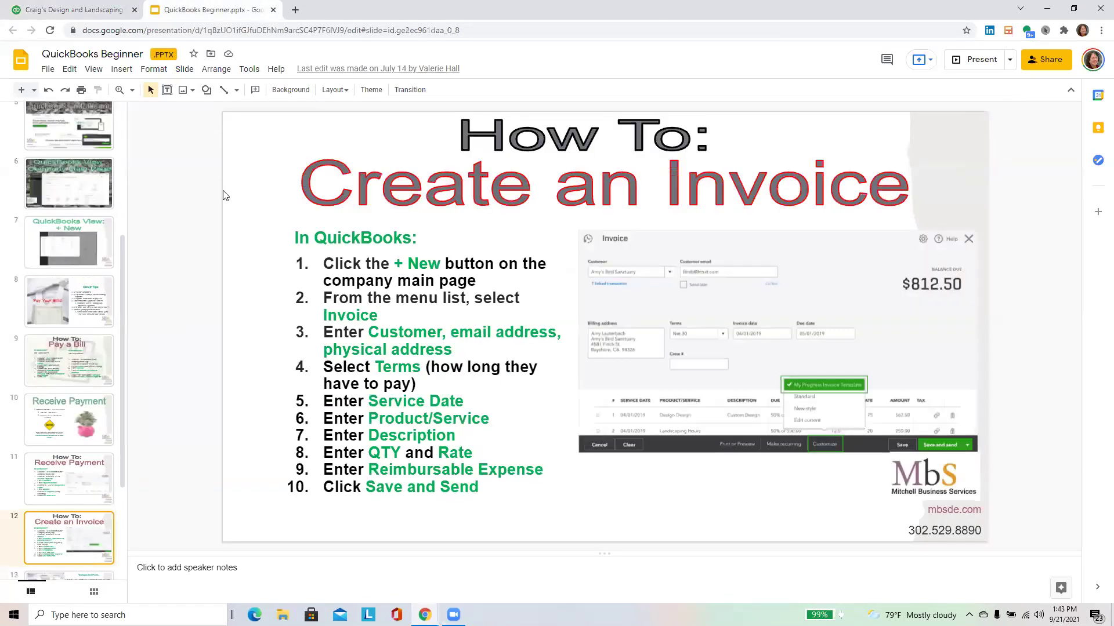
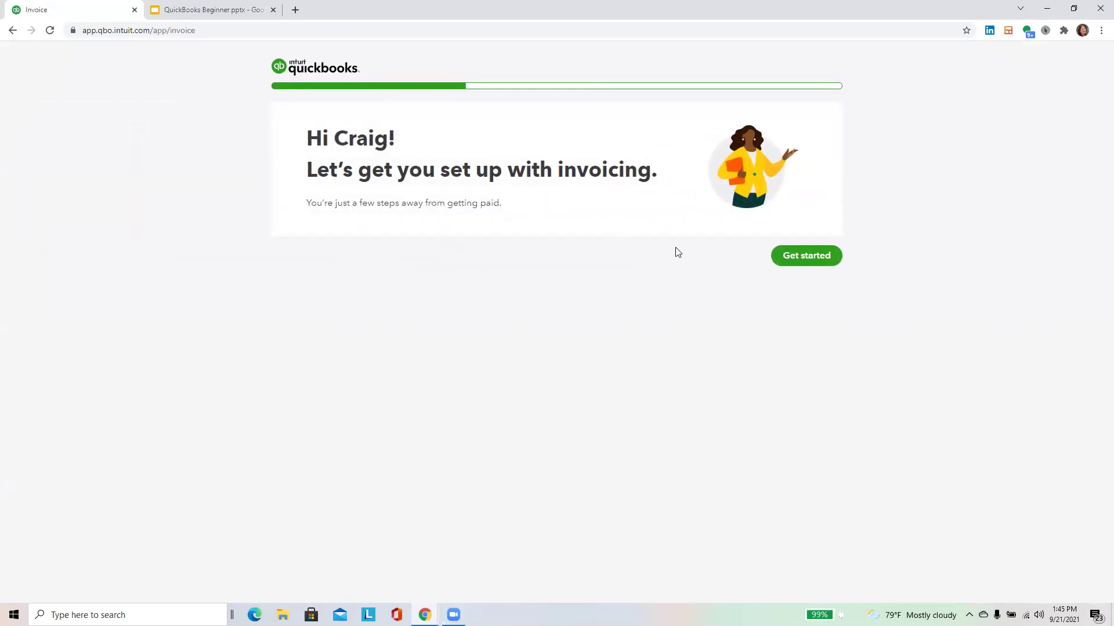
{"action": "left_click", "coordinate": [810, 261]}
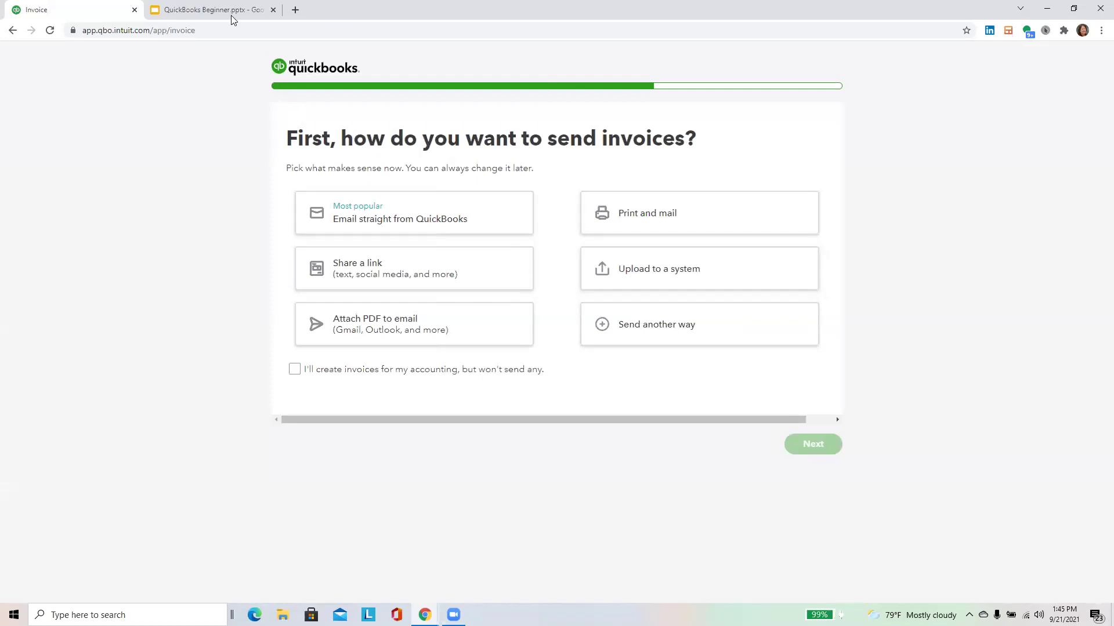
{"action": "left_click", "coordinate": [208, 12]}
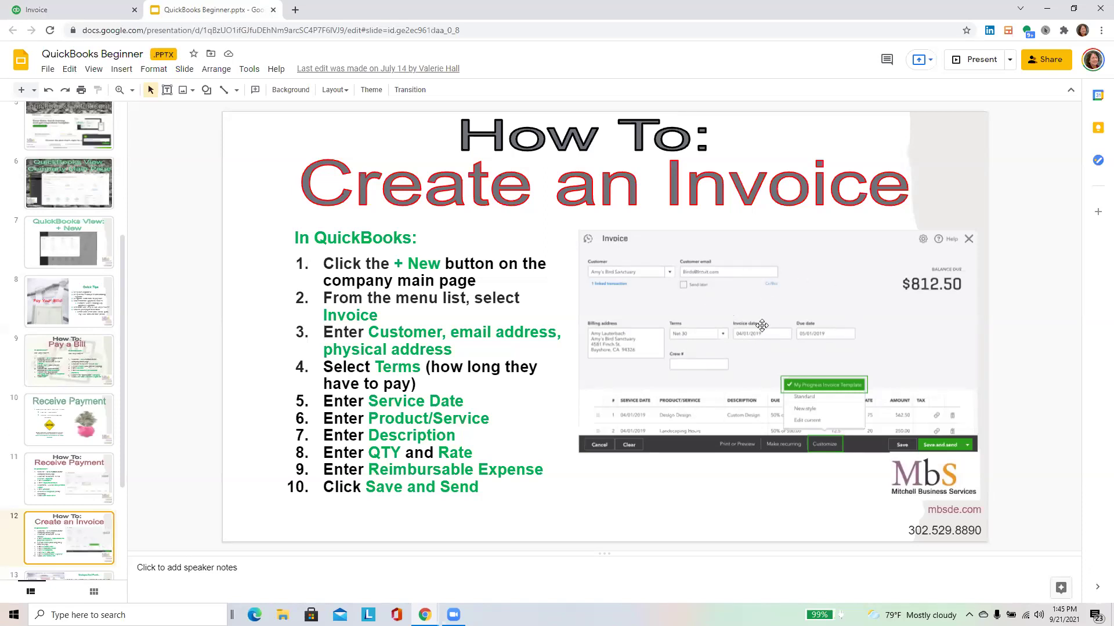
{"action": "left_click", "coordinate": [72, 12]}
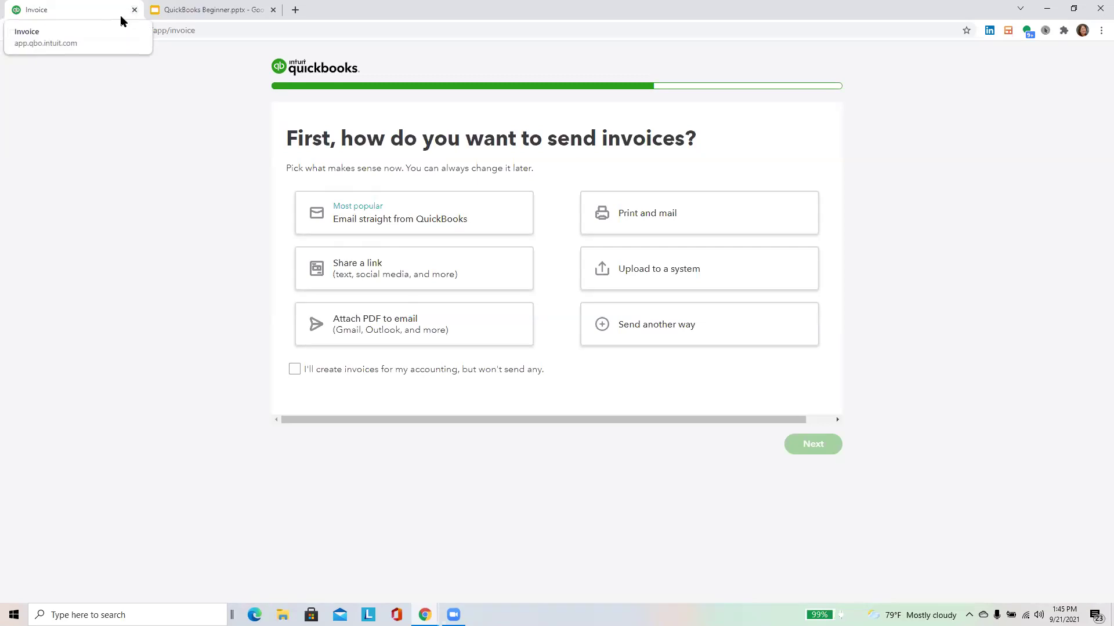
{"action": "left_click", "coordinate": [12, 30]}
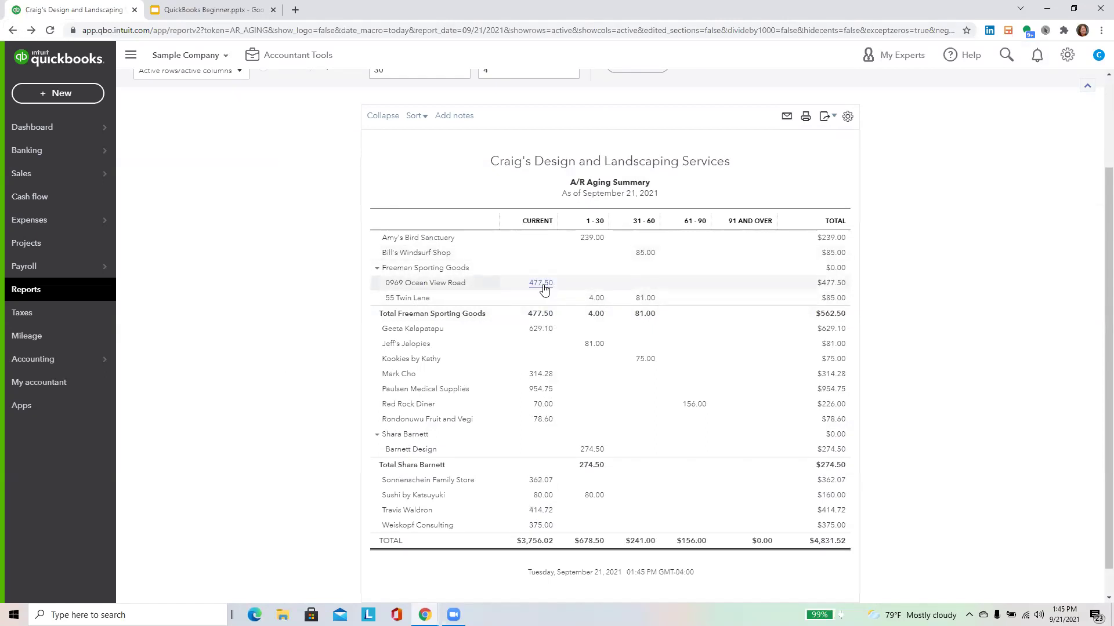
Open the invoice behind Freeman Sporting Goods' current balance, examine its line items, product choices and totals, and close it.
{"action": "left_click", "coordinate": [542, 284]}
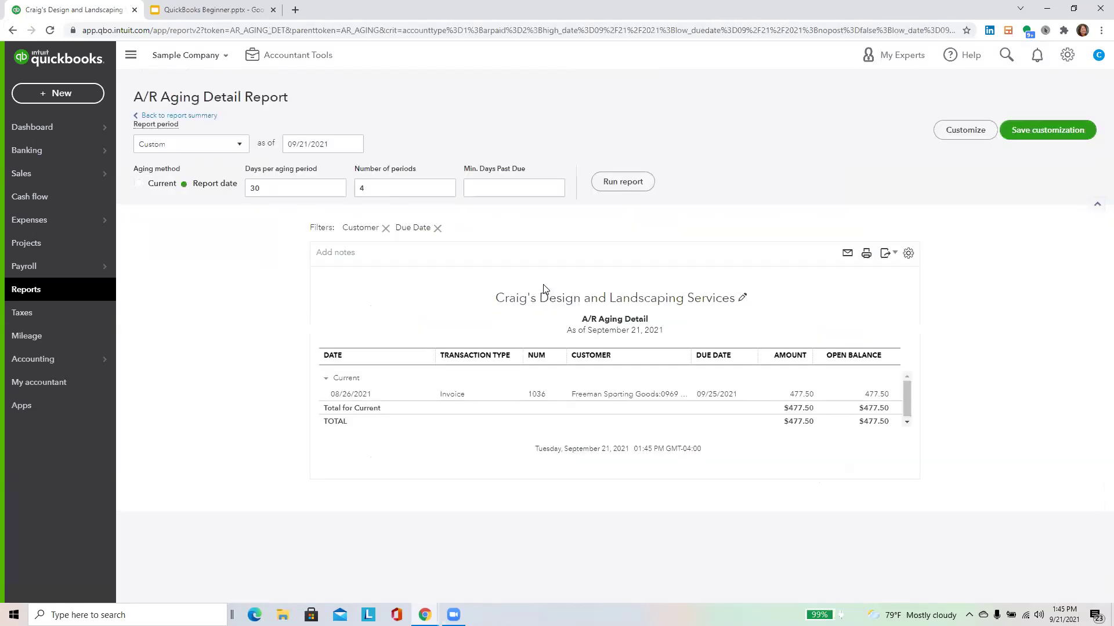
{"action": "left_click", "coordinate": [457, 395]}
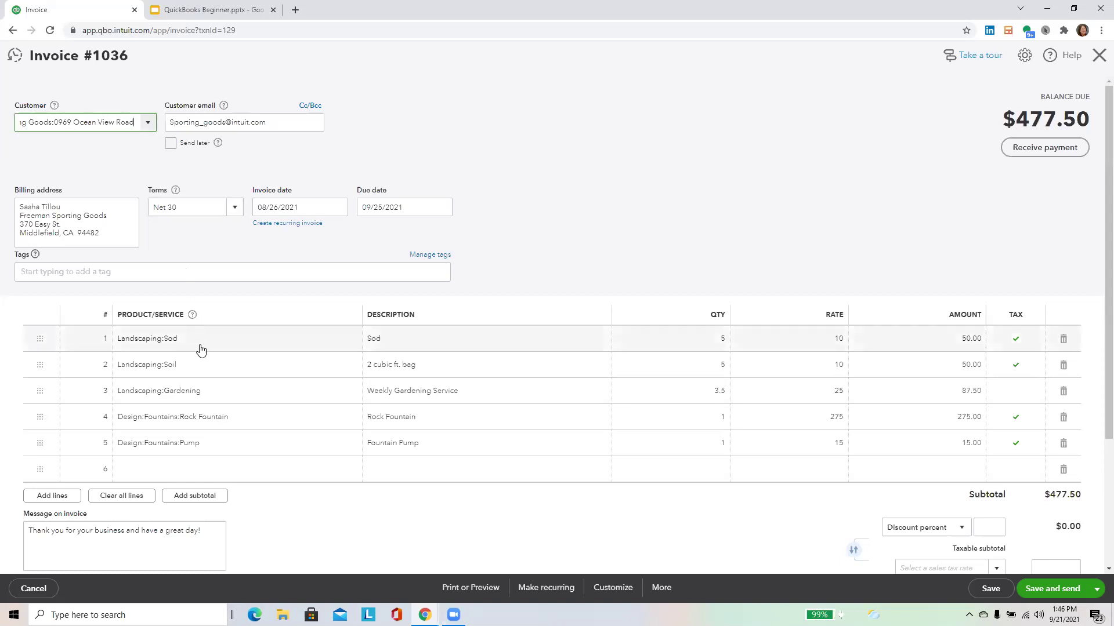
{"action": "left_click", "coordinate": [334, 352]}
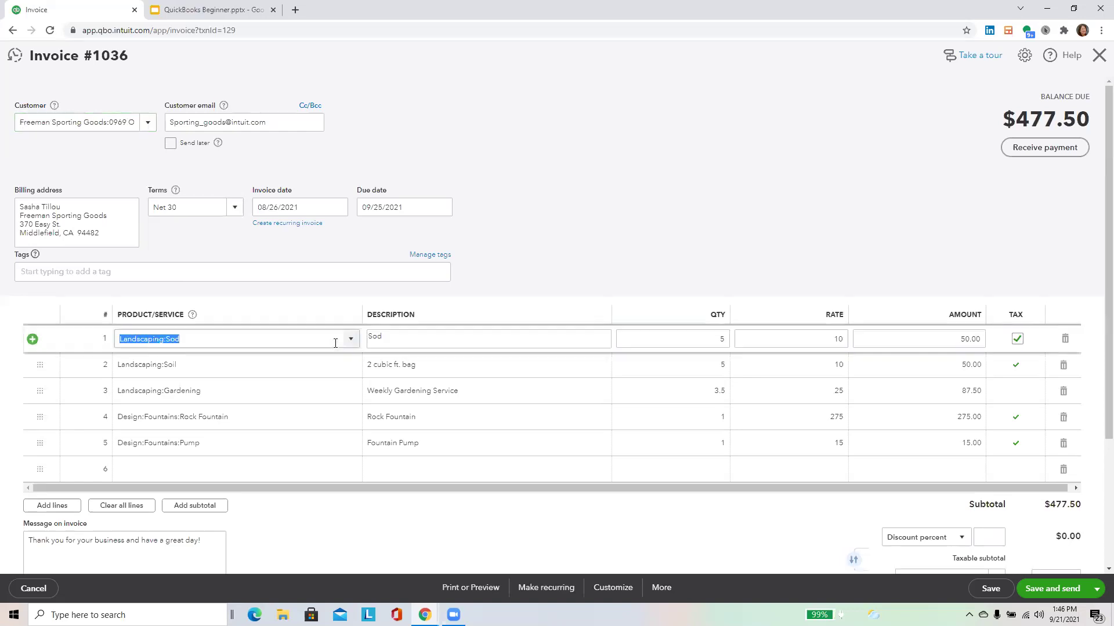
{"action": "left_click", "coordinate": [350, 340]}
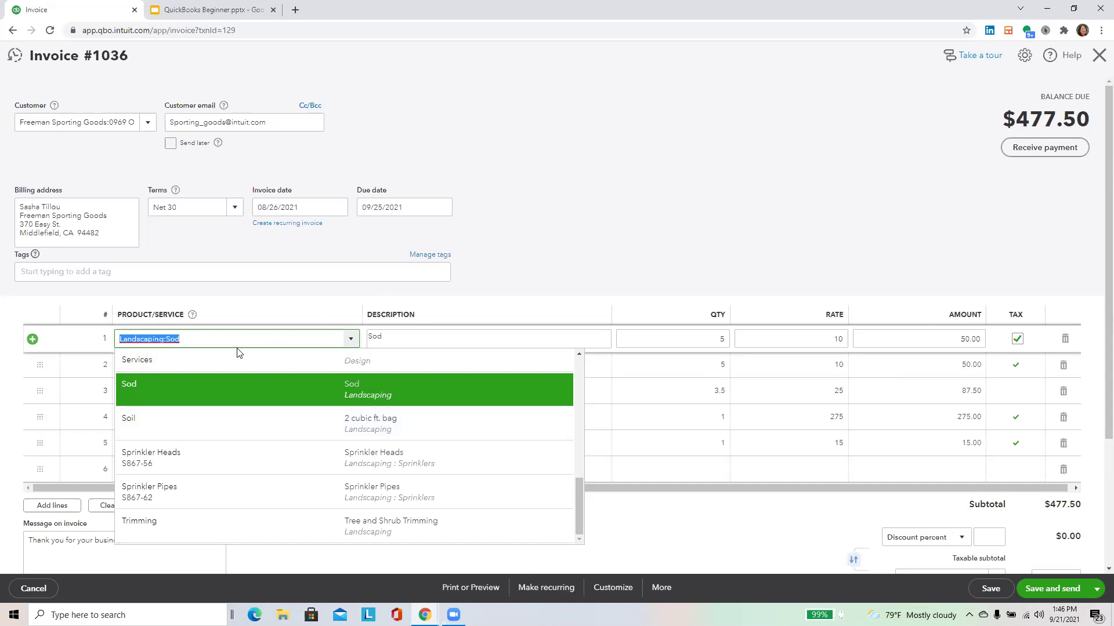
{"action": "left_click", "coordinate": [683, 182]}
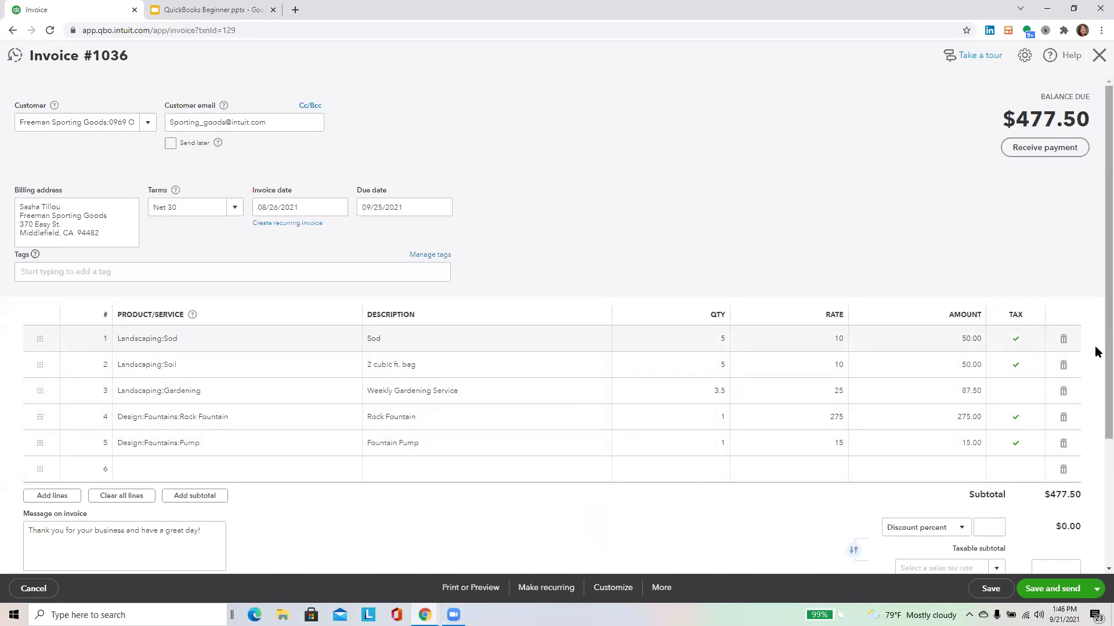
{"action": "scroll", "coordinate": [1094, 345], "scroll_direction": "down", "scroll_amount": 3}
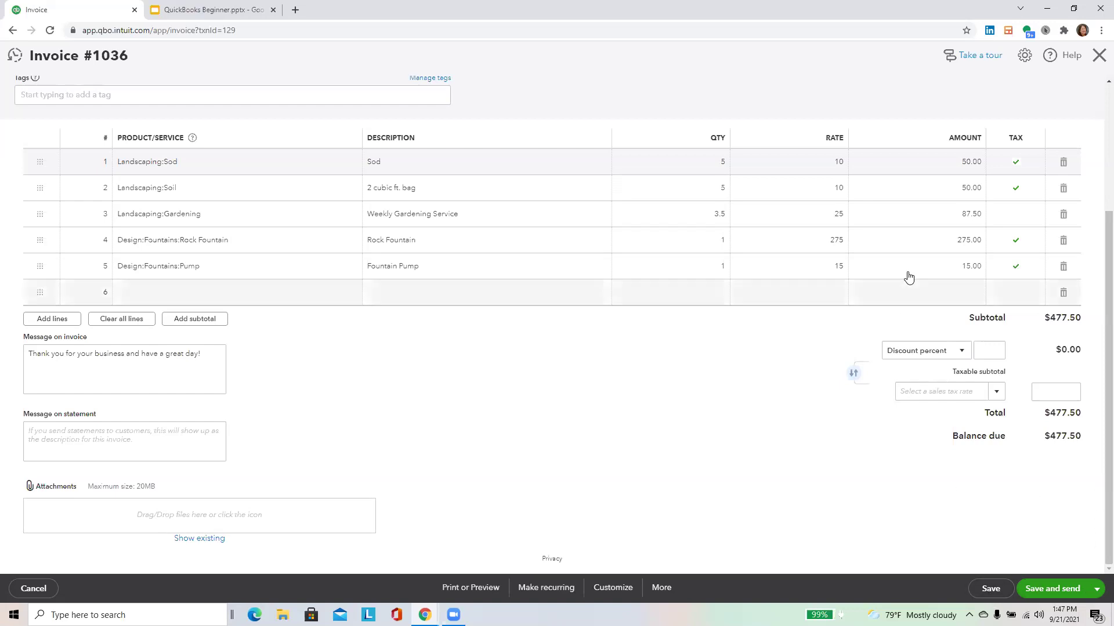
{"action": "left_click", "coordinate": [1099, 57]}
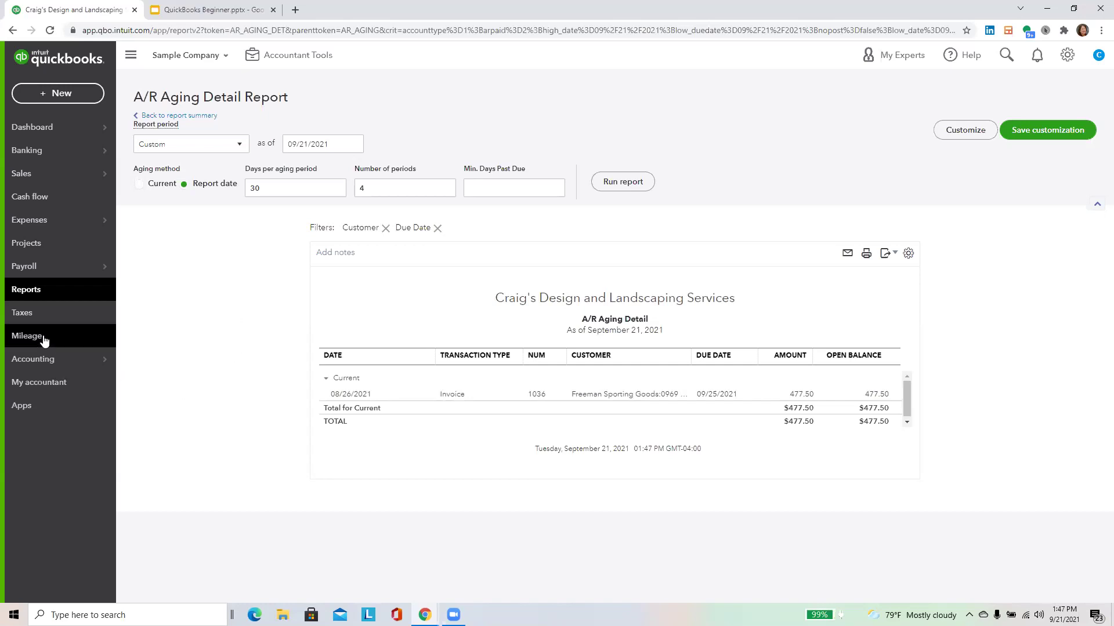
Switch to Google Slides and show the two Undeposited Funds slides, followed by the closing slide about more support.
{"action": "left_click", "coordinate": [212, 10]}
{"action": "key", "text": "Down"}
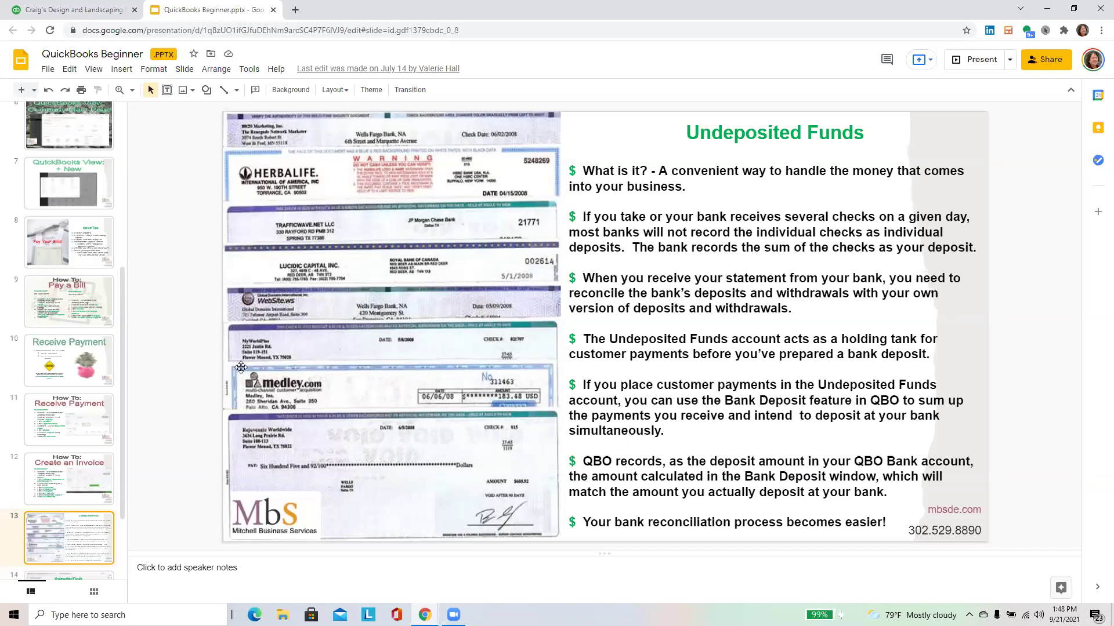
{"action": "key", "text": "Down"}
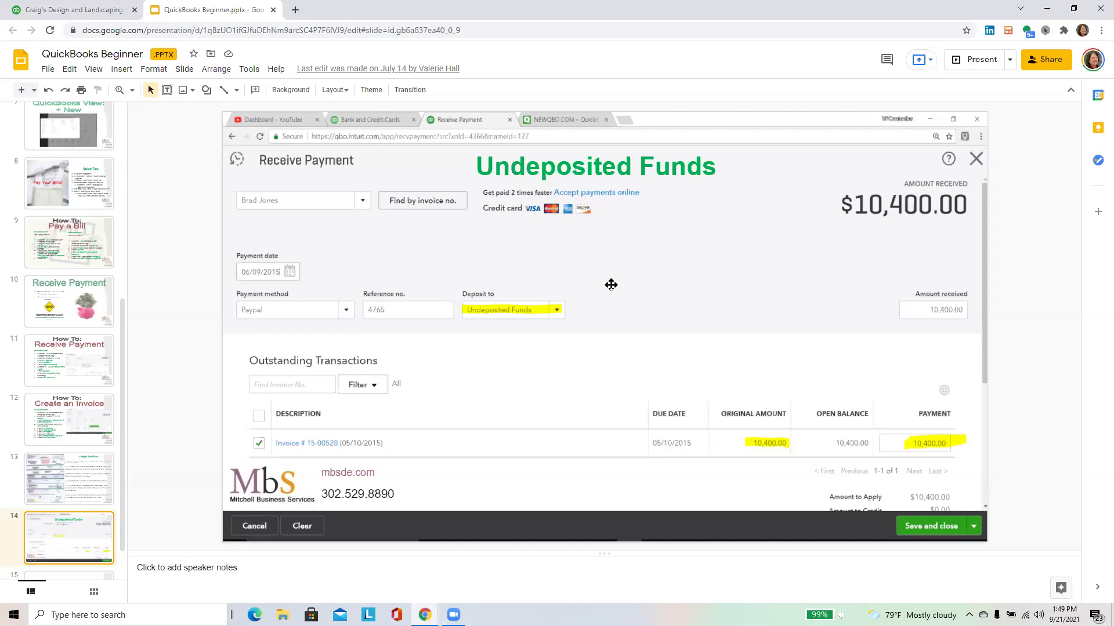
{"action": "key", "text": "Down"}
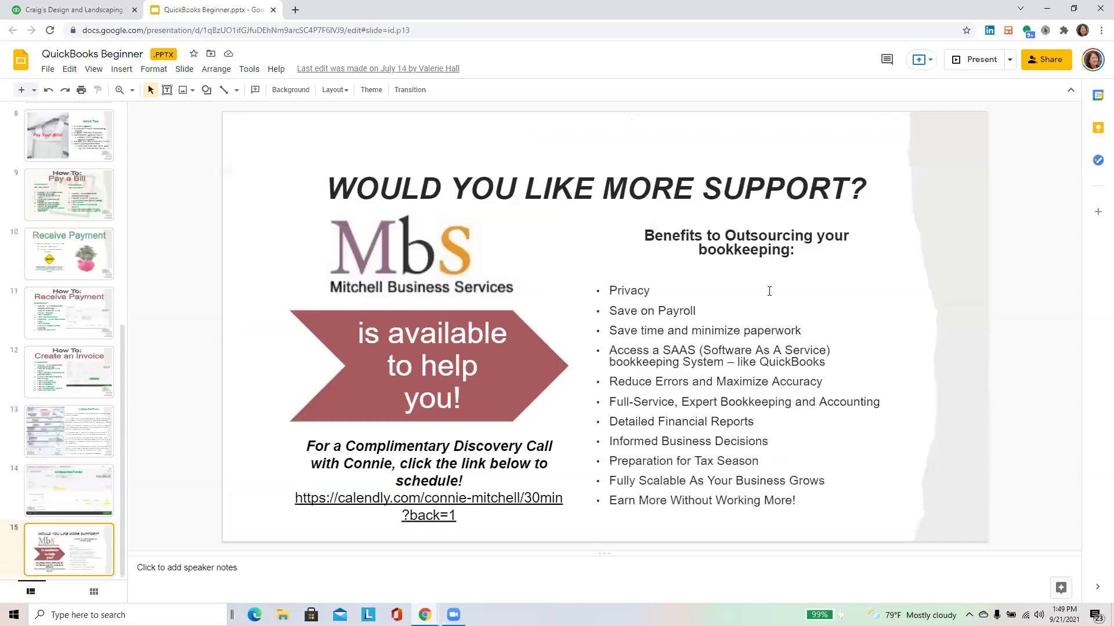